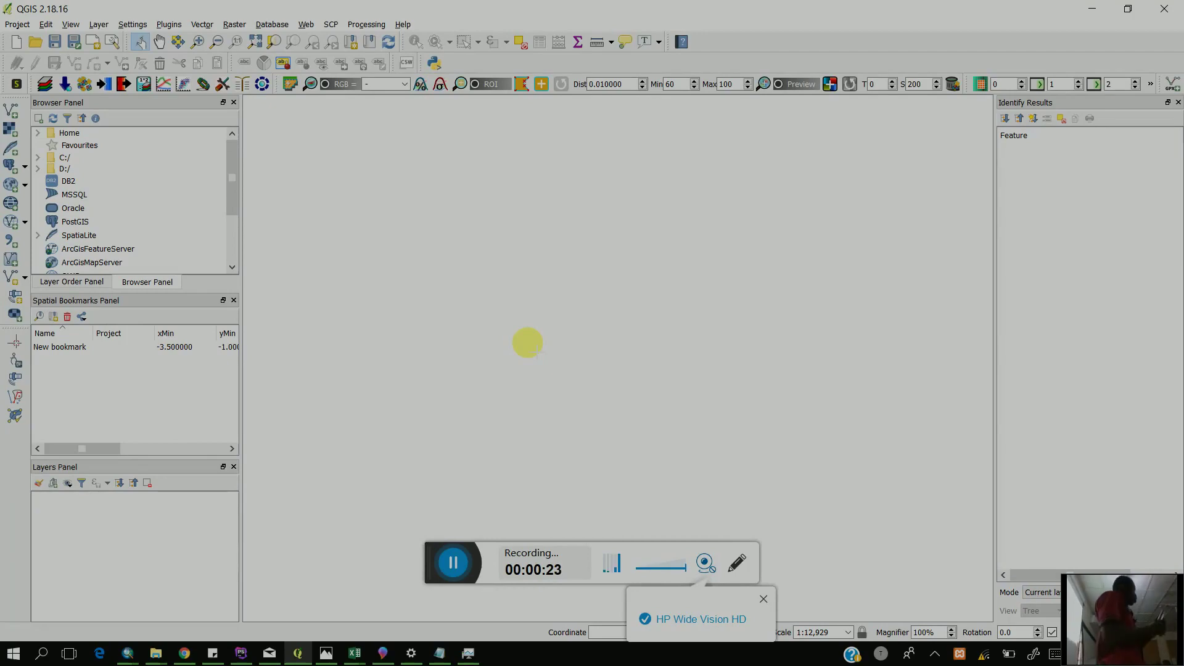
- Switch to File Explorer and open the Garmin folder on the Garmin GPSMAP 78sc (F:) drive
key("super+e")
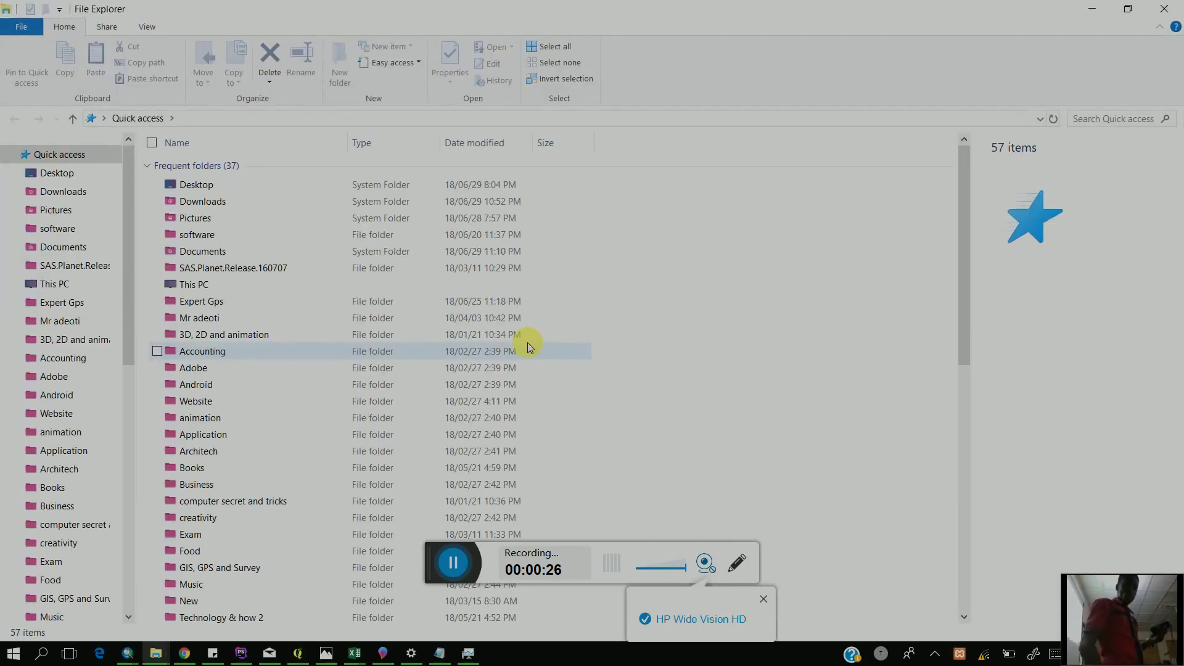
left_click(47, 283)
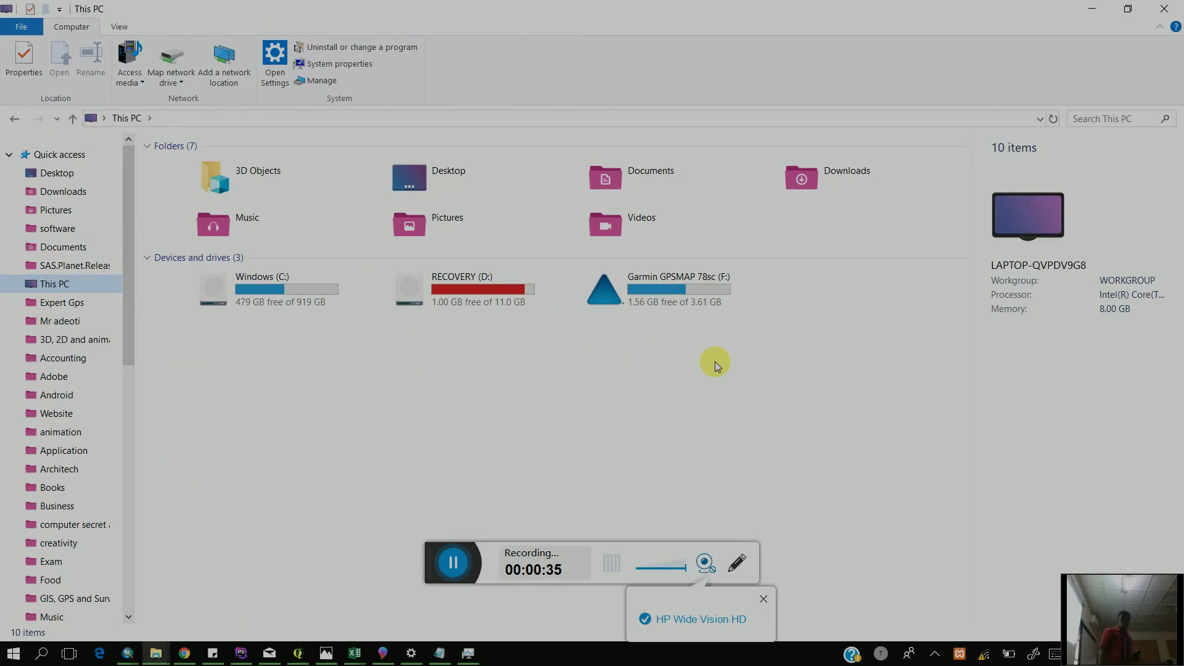
left_click(657, 292)
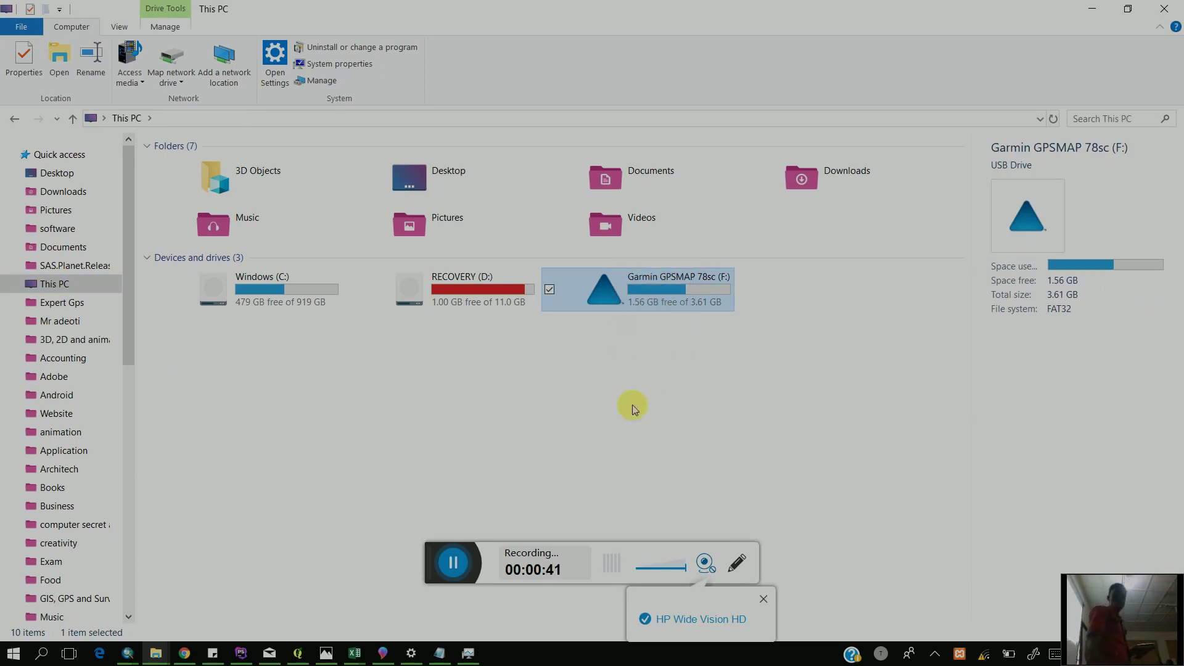
double_click(629, 310)
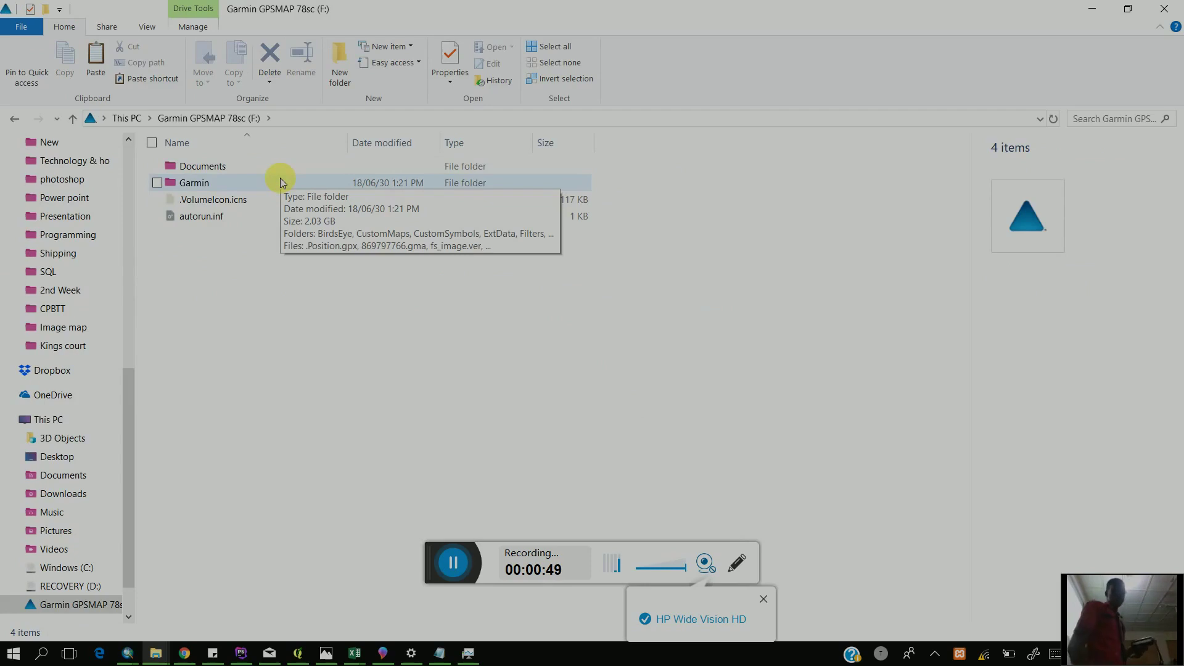
double_click(280, 178)
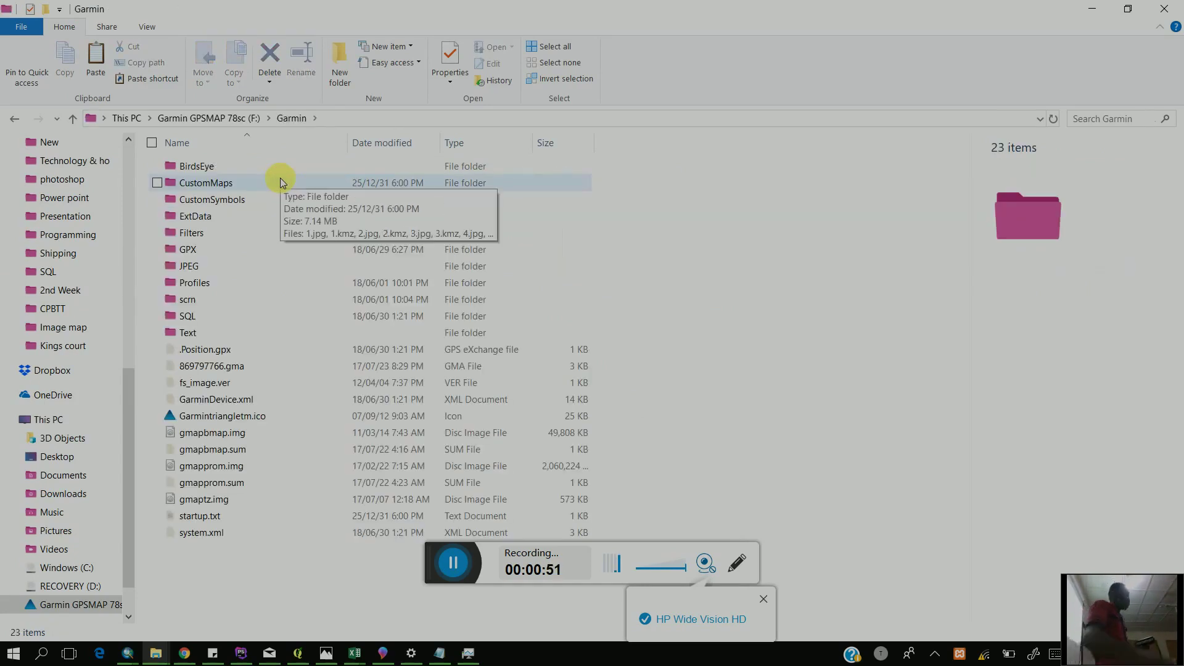
- Locate and select the GPX folder inside the Garmin folder
key("Down")
key("Down")
key("Down")
key("Down")
key("Down")
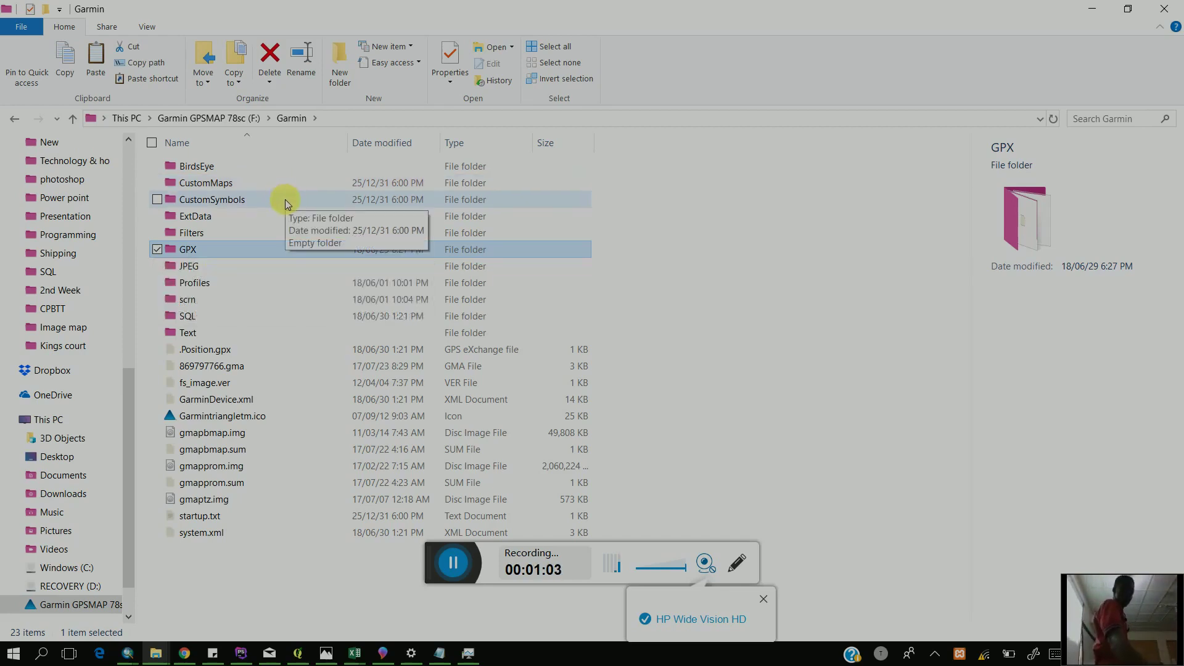
- Go back up to This PC and reopen the Garmin folder on the GPSMAP 78sc drive
key("alt+Up")
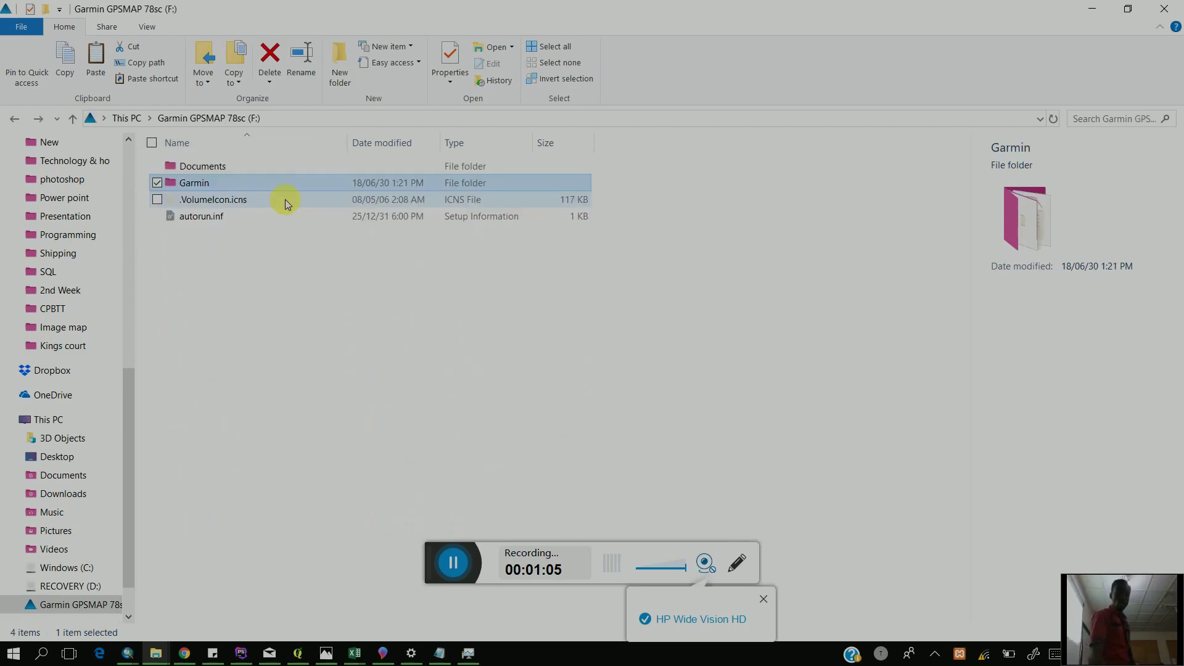
key("alt+Up")
key("Return")
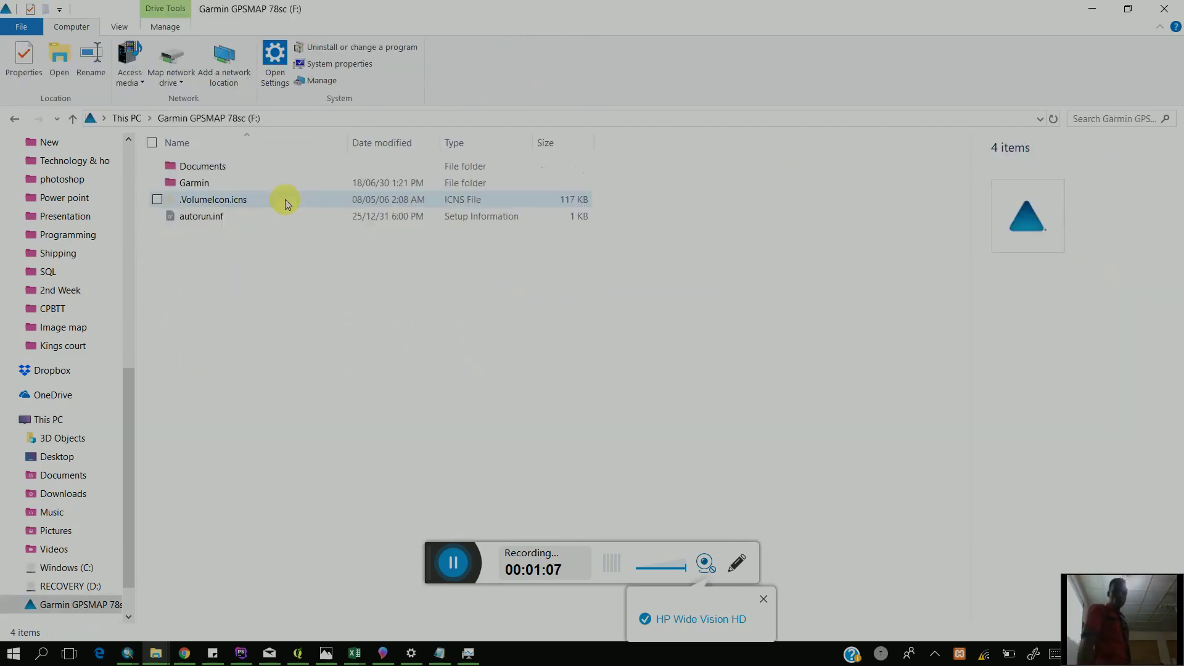
key("Down")
key("Return")
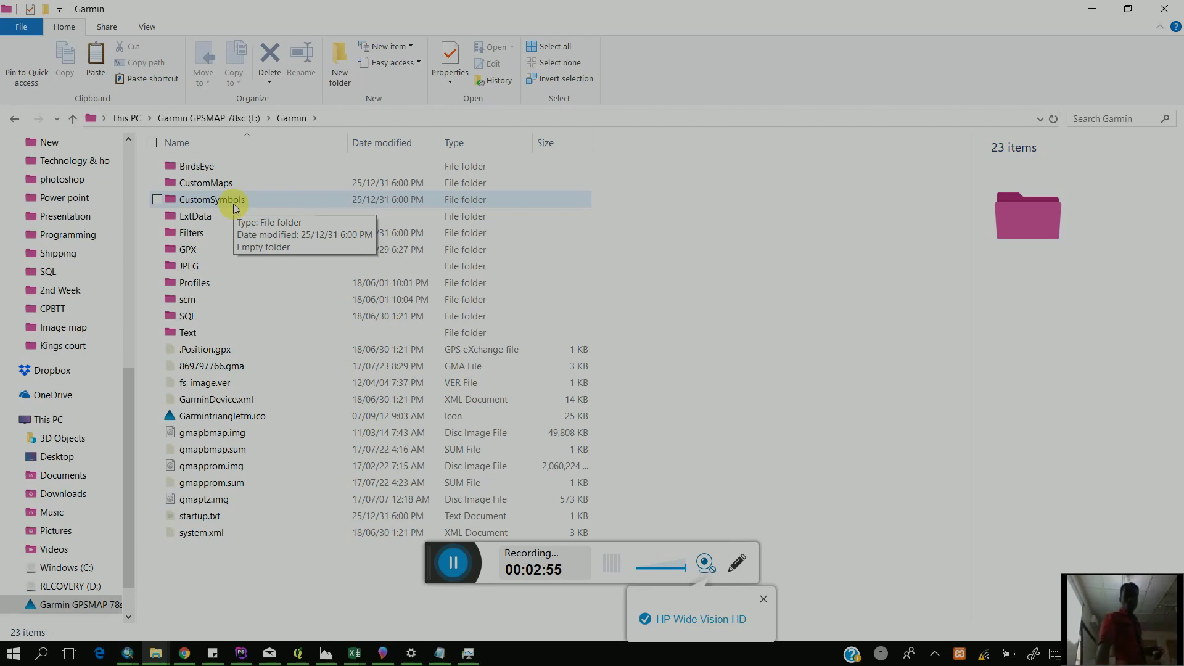
- Examine the subfolders of the Garmin folder, including GPX, JPEG, Profiles and SQL
key("Up")
key("Down")
key("Down")
key("Down")
key("Down")
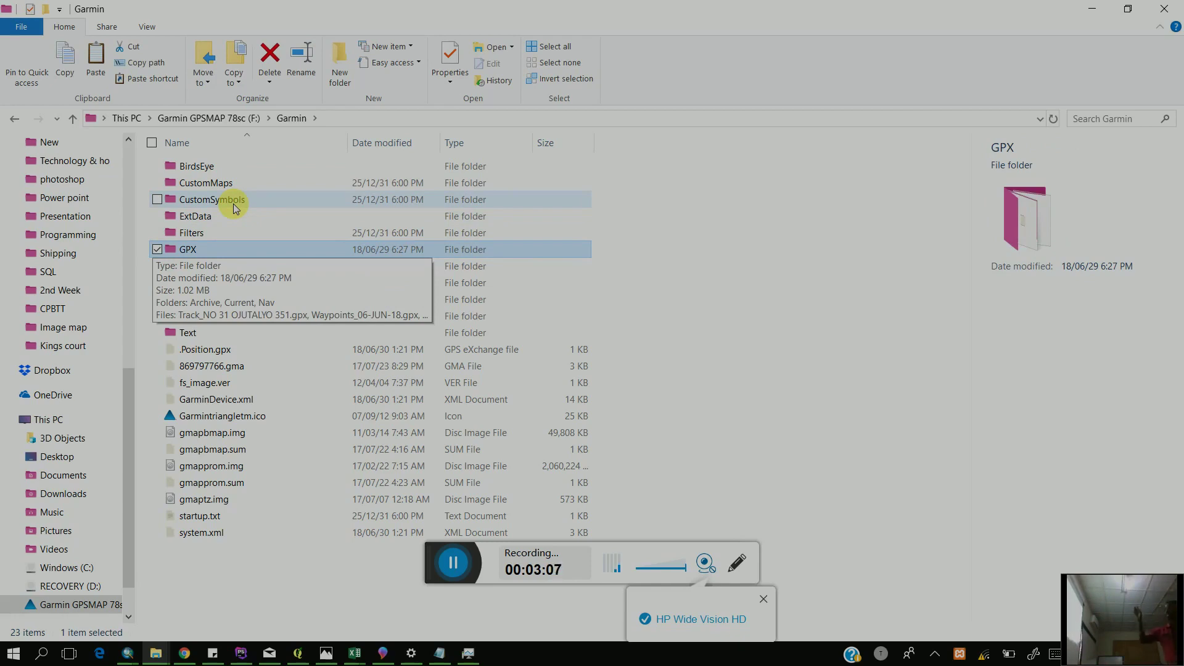
key("Down")
key("Down")
key("Down")
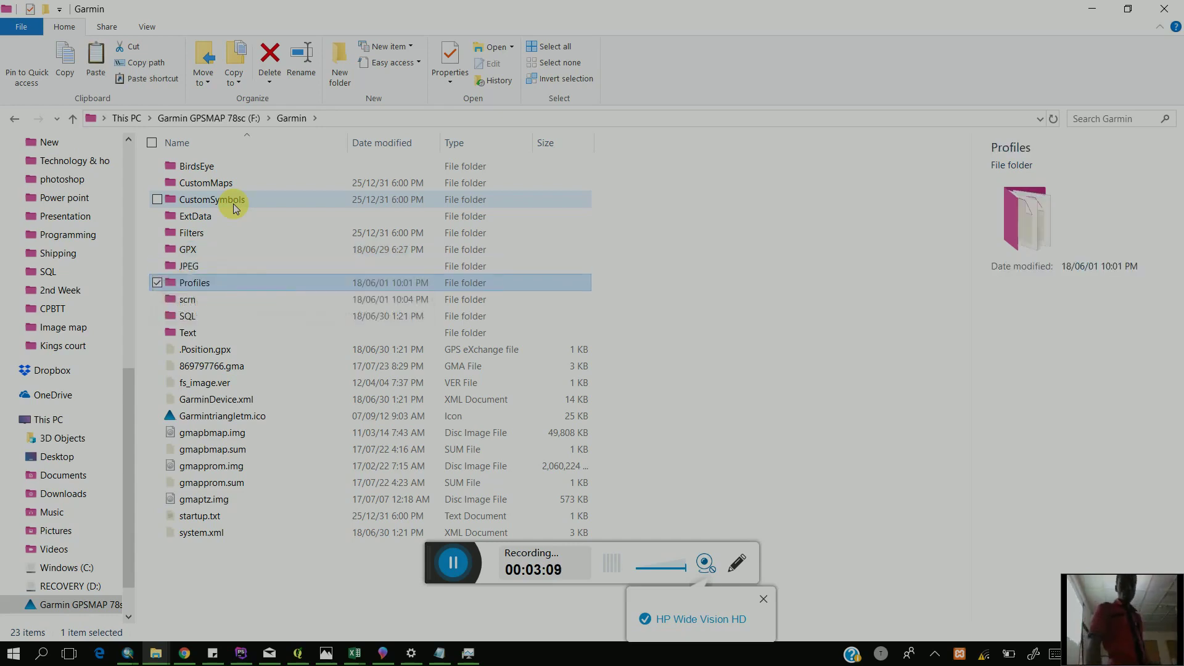
key("Up")
key("Up")
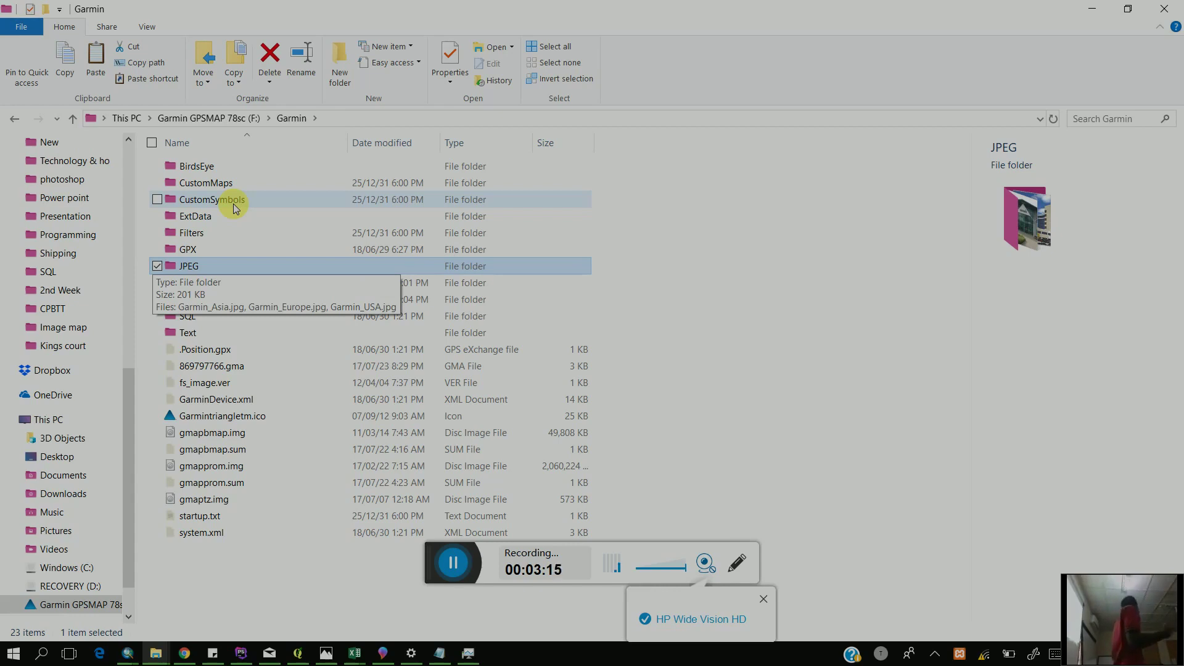
key("Down")
key("Down")
key("Down")
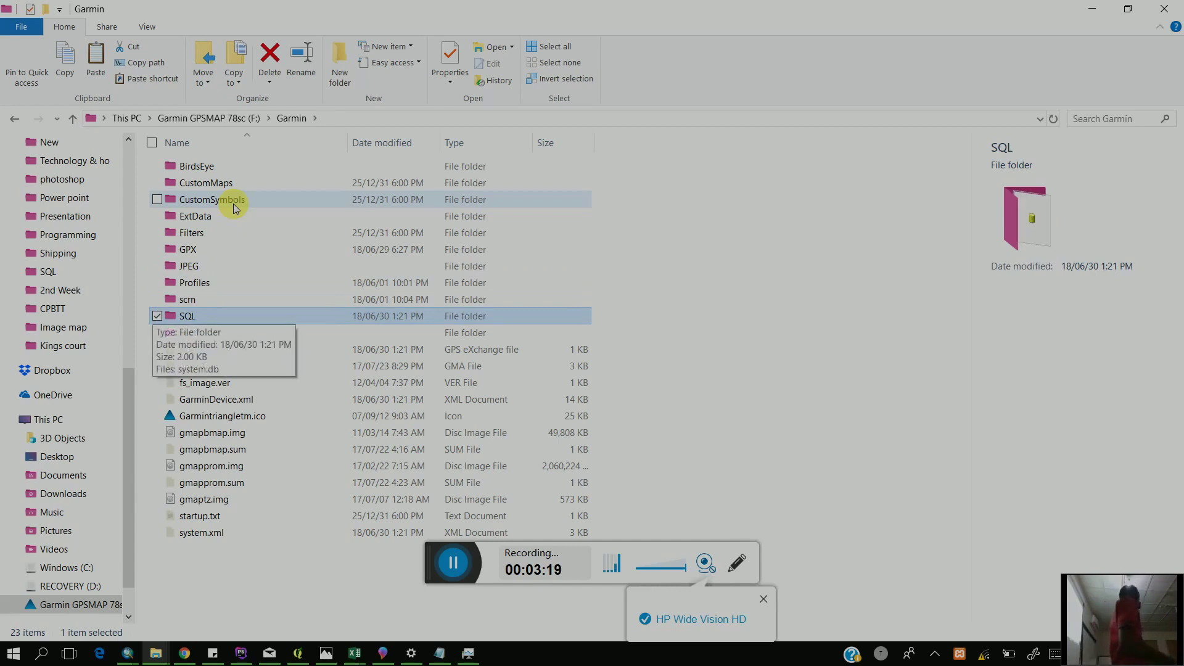
- Open the GPX folder and view its subfolders and its track and waypoint files
key("Up")
key("Up")
key("Up")
key("Up")
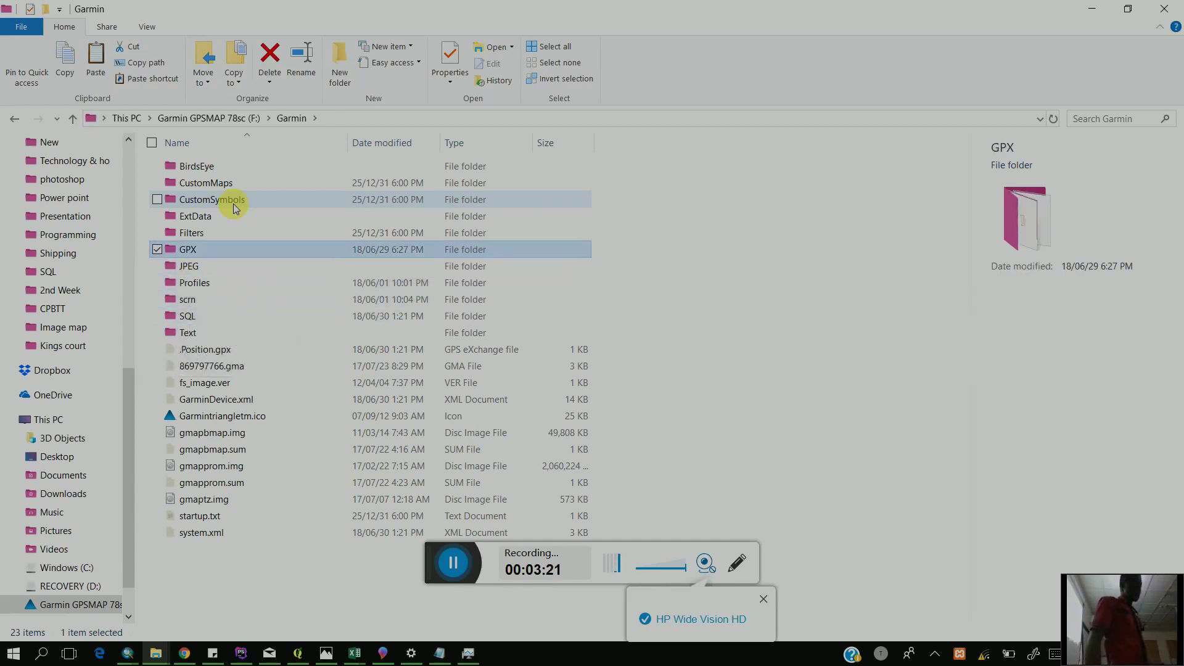
key("Return")
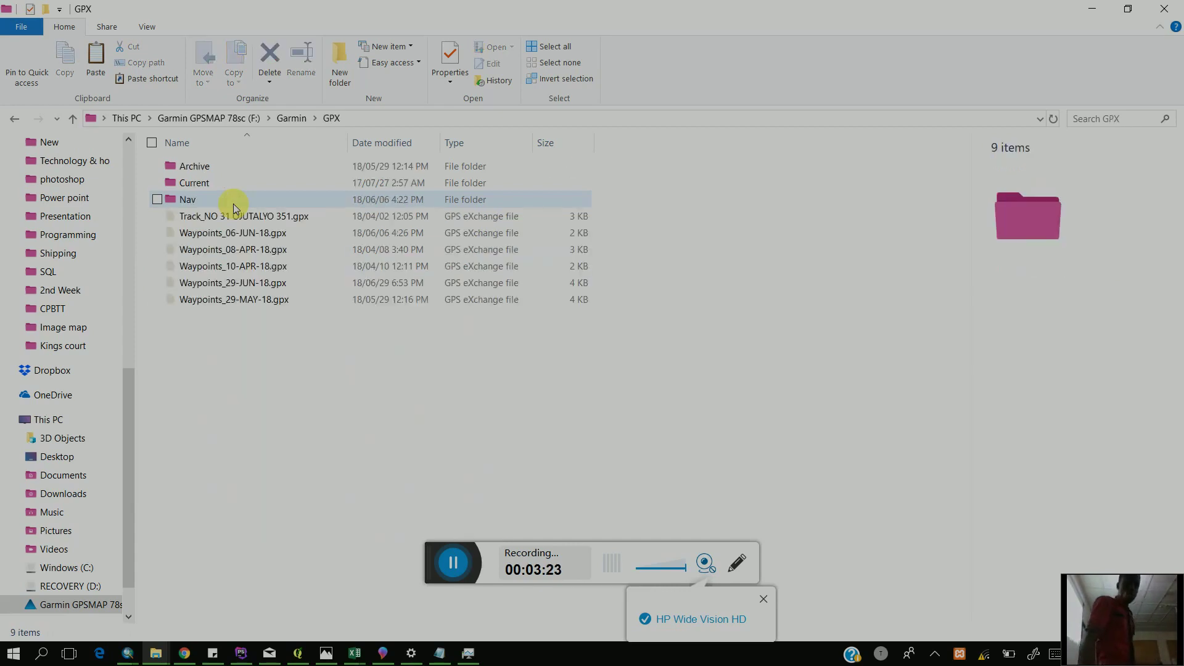
key("Down")
key("Up")
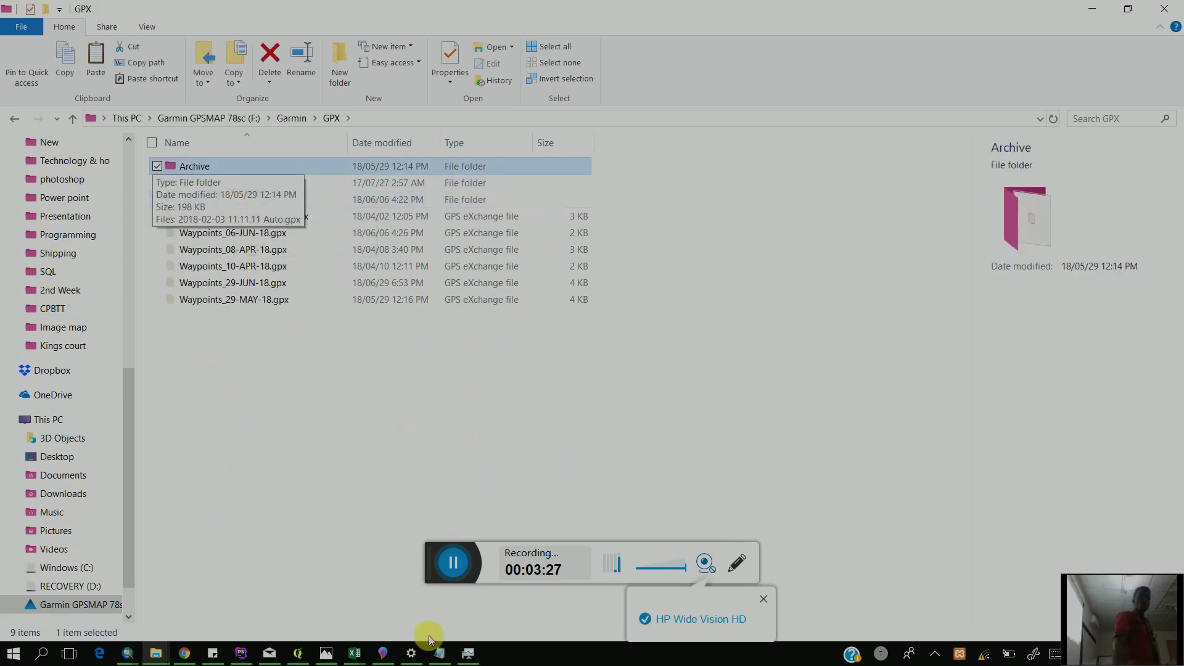
left_click(413, 534)
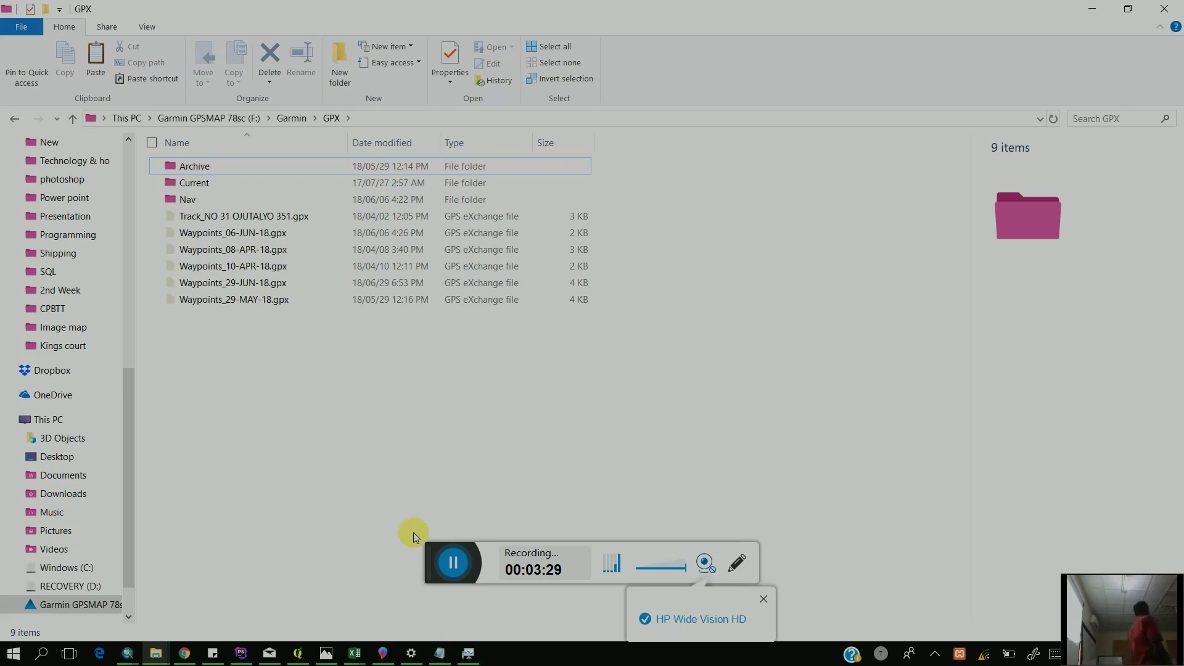
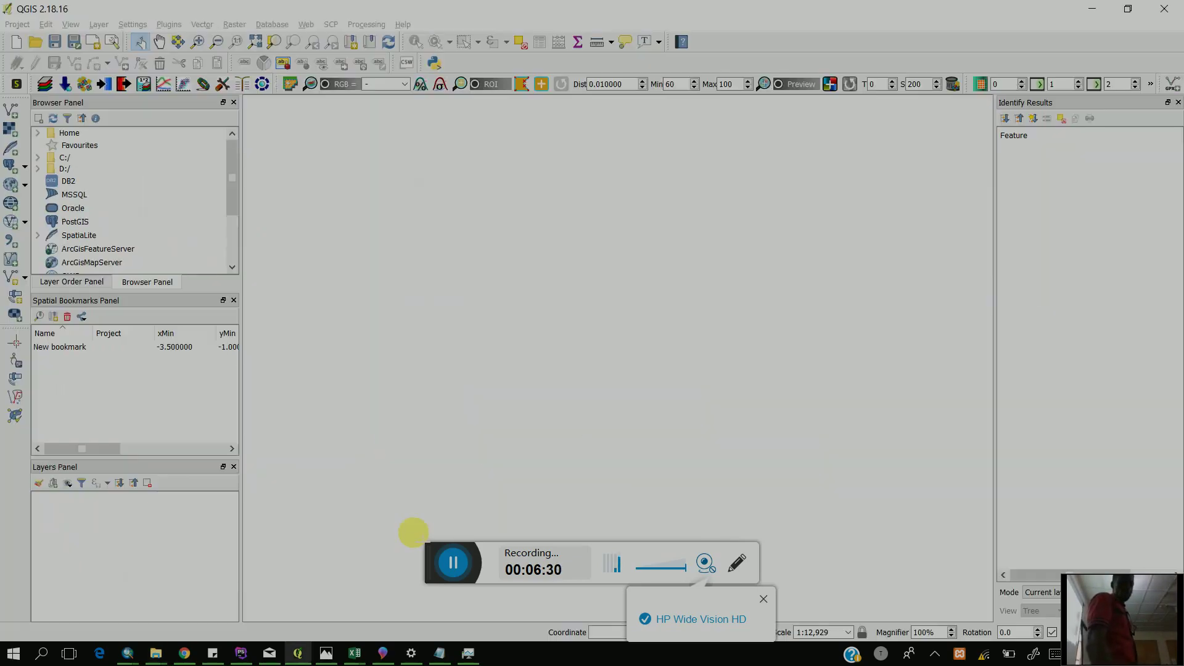
- Return to File Explorer and show the file commands for Waypoints_29-JUN-18.gpx and Waypoints_29-MAY-18.gpx, leaving without choosing one
key("alt+Tab")
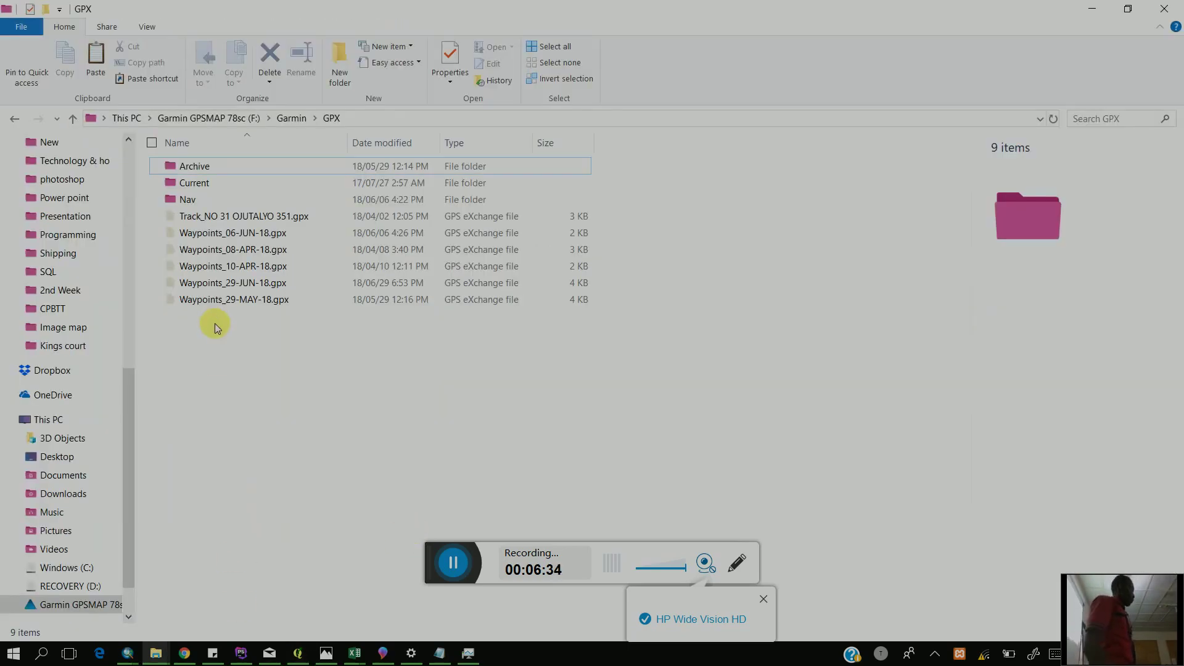
left_click_drag(215, 323, 228, 281)
right_click(229, 282)
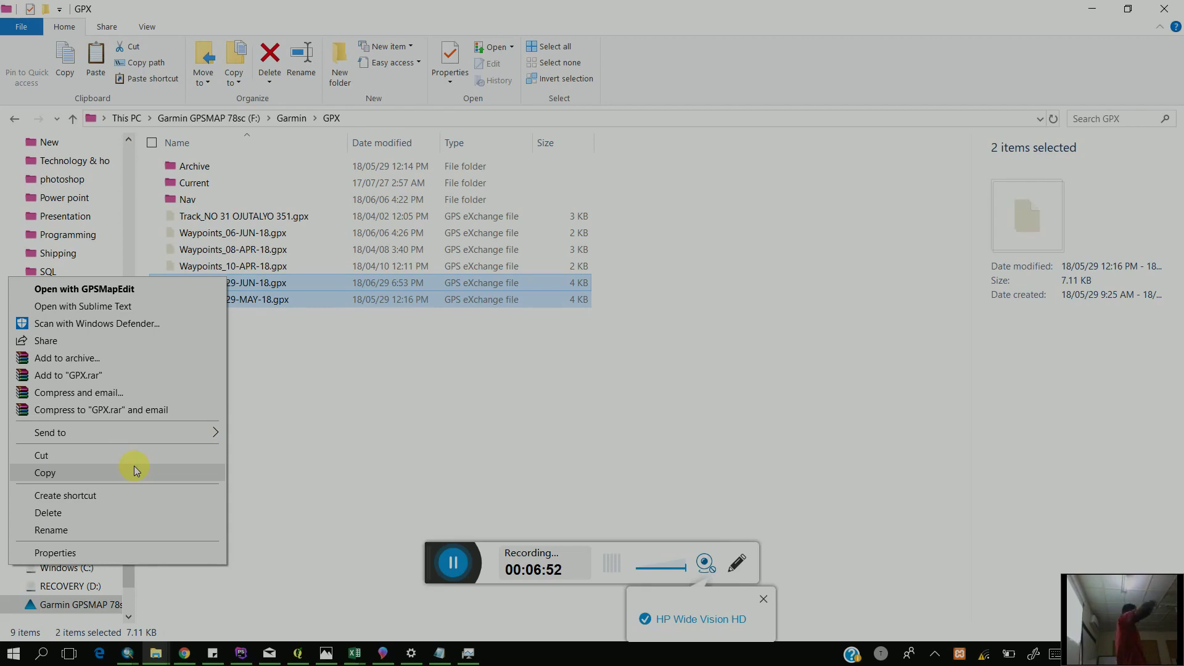
left_click(365, 427)
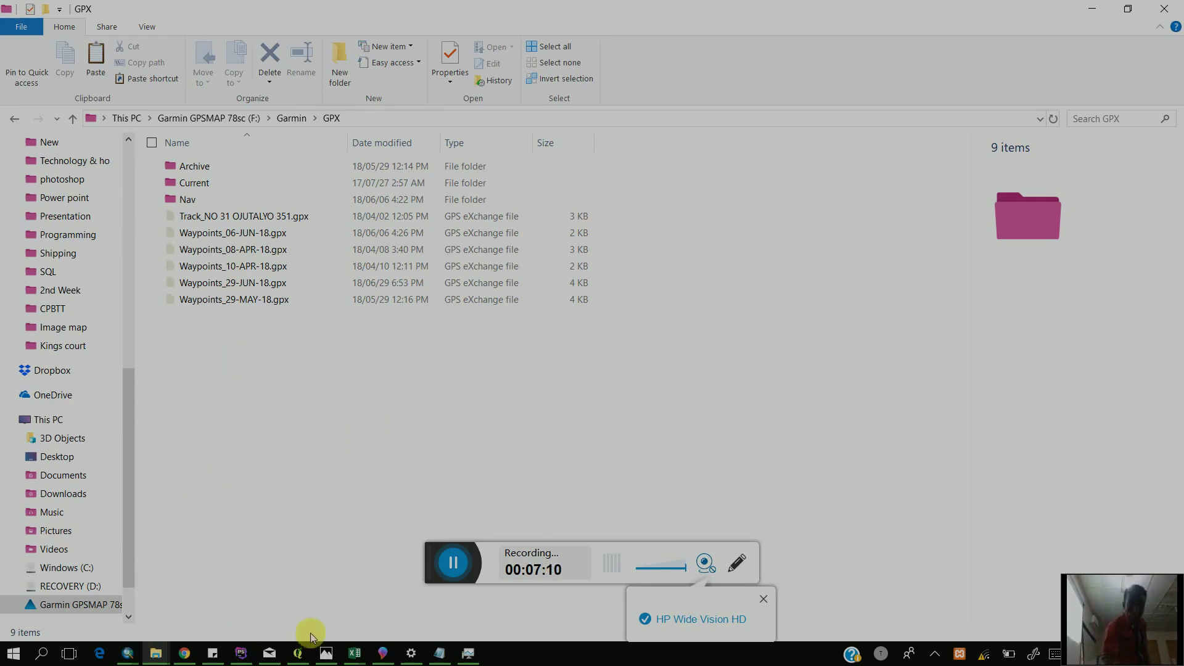
- Switch from File Explorer to the open QGIS window
right_click(300, 654)
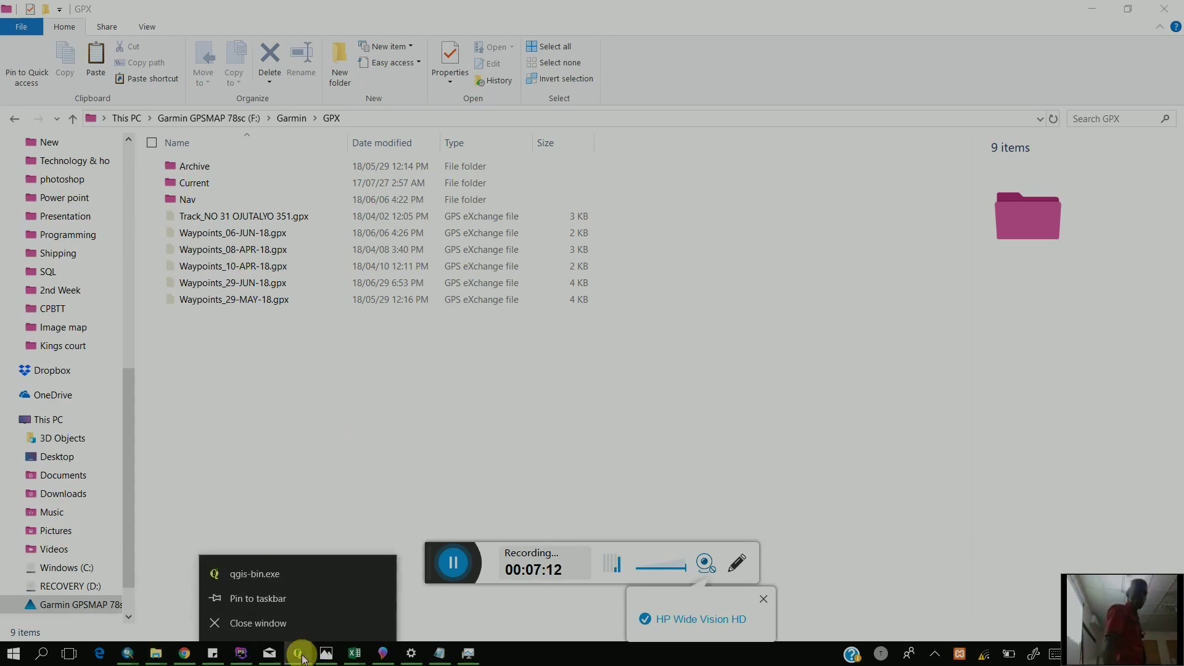
left_click(300, 655)
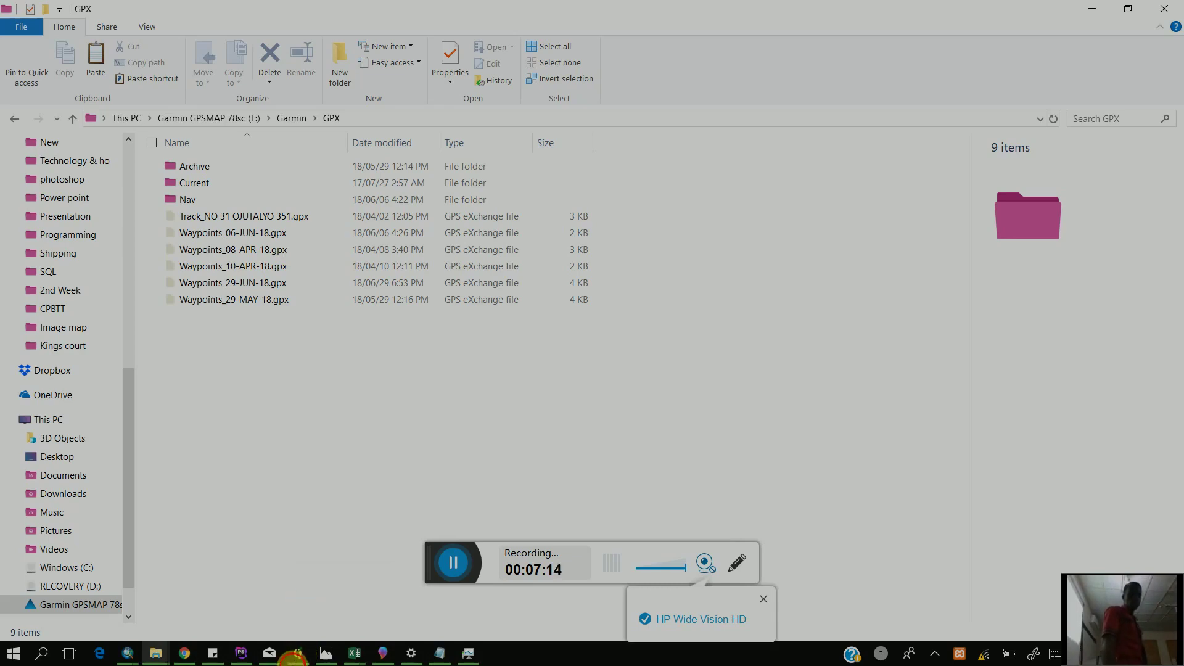
left_click(298, 654)
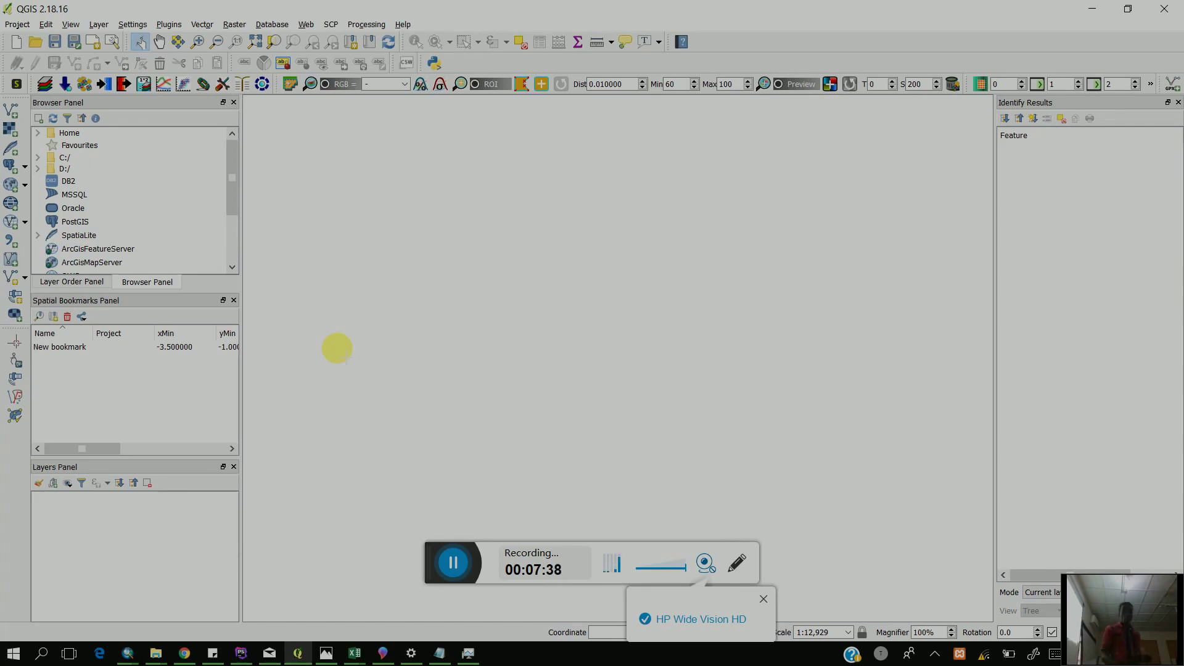
left_click(100, 28)
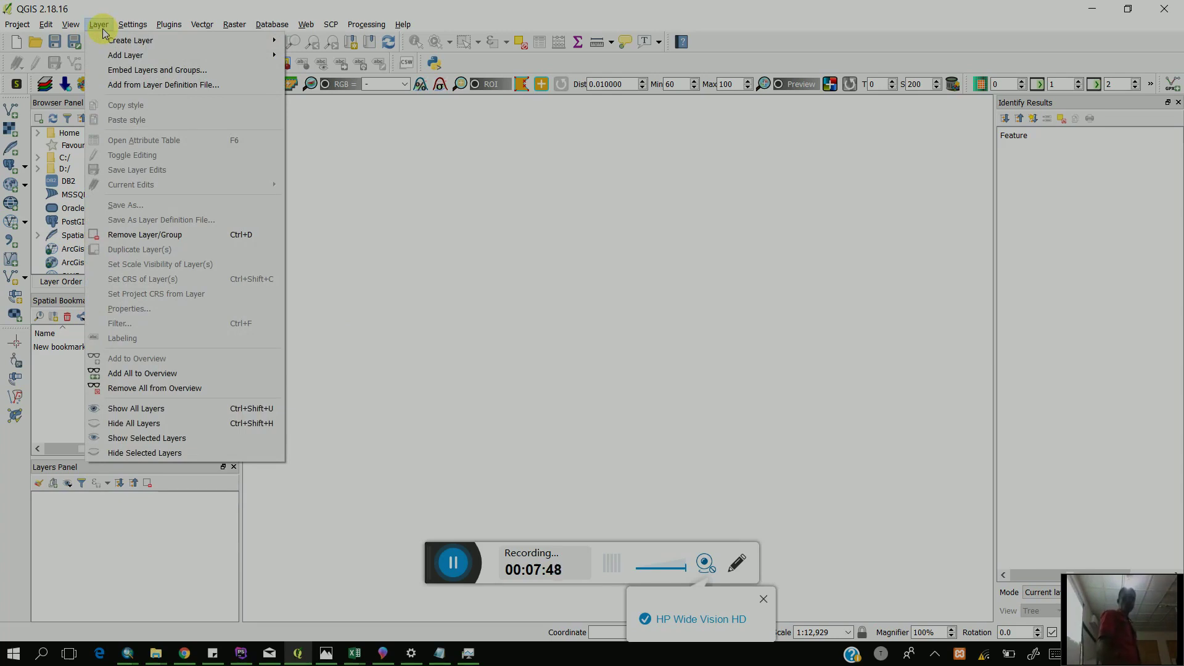
mouse_move(111, 41)
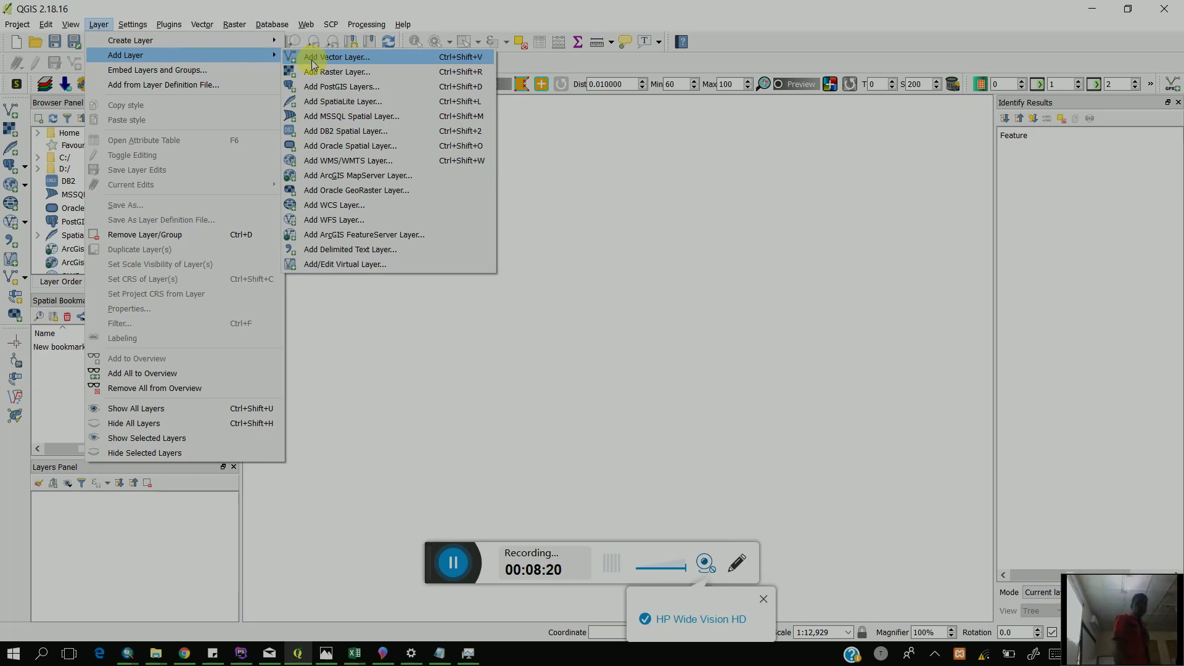
left_click(313, 62)
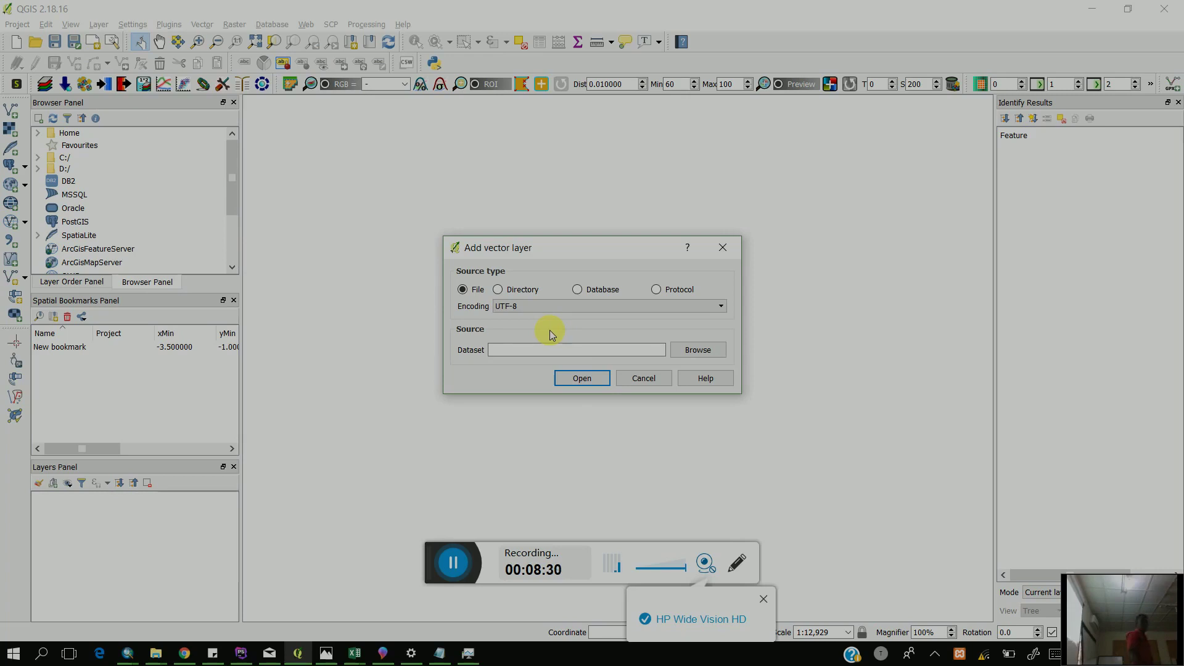
key("Escape")
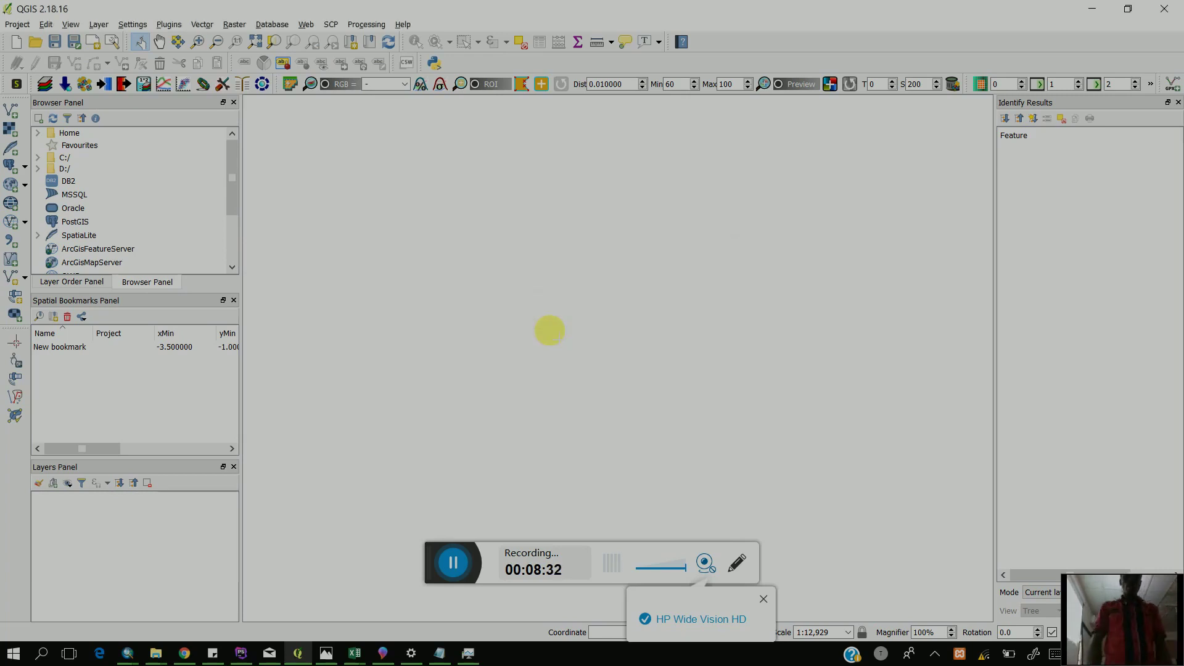
- Start adding a file-based vector layer and browse for its dataset
left_click(200, 21)
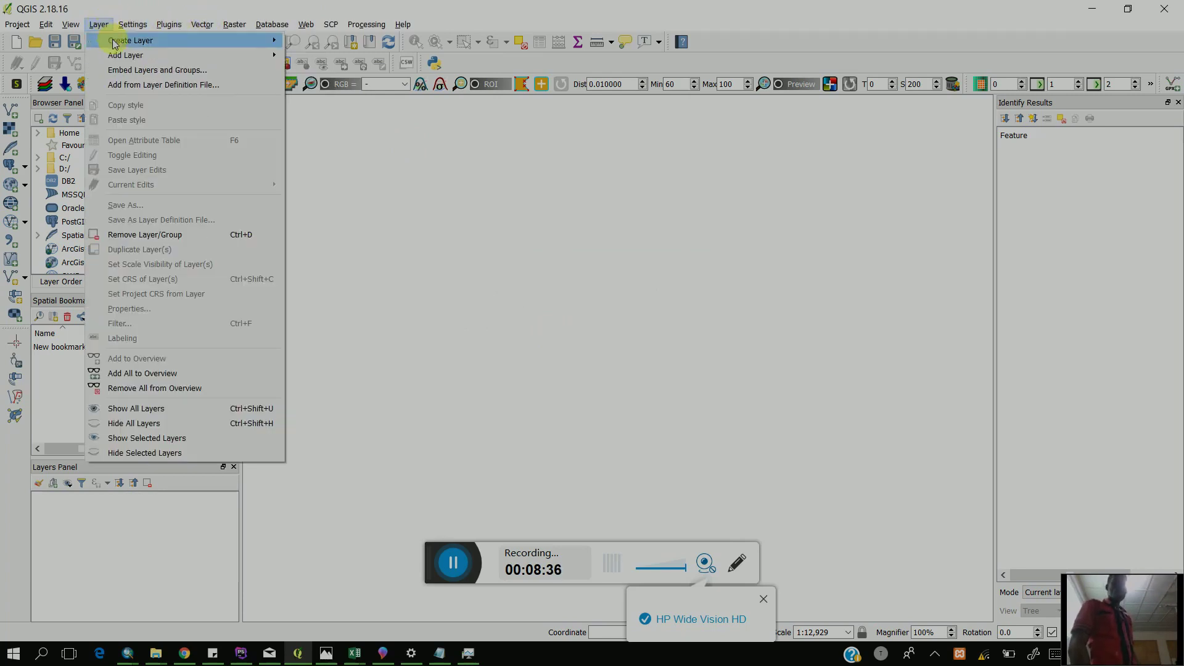
mouse_move(180, 54)
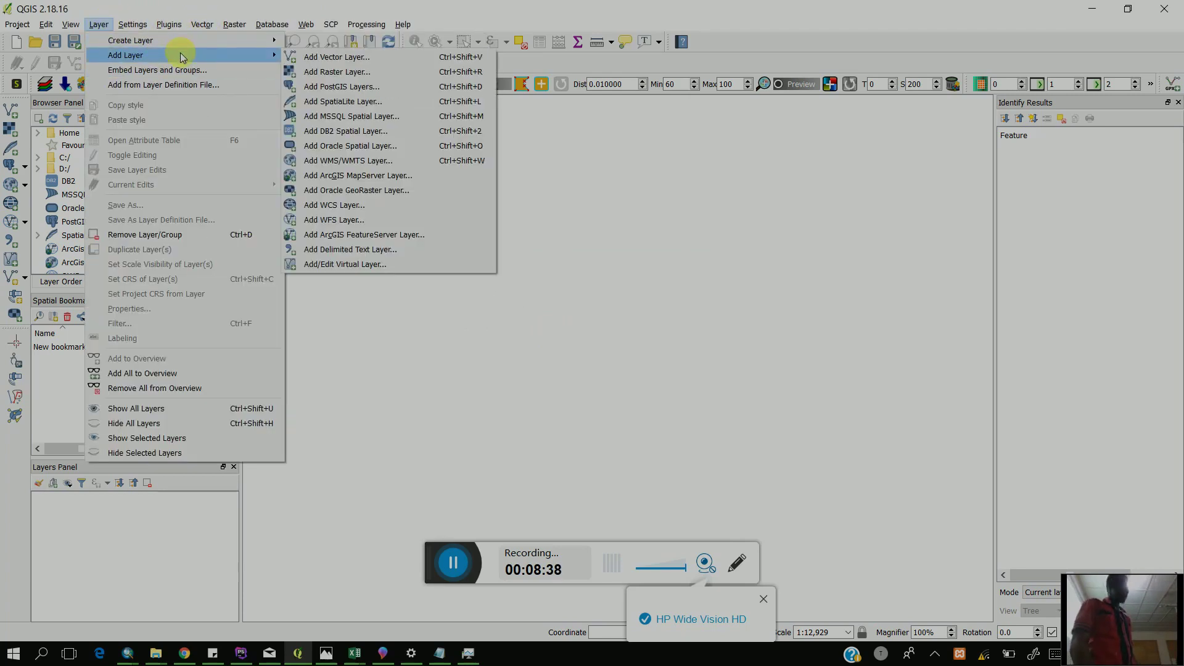
left_click(302, 58)
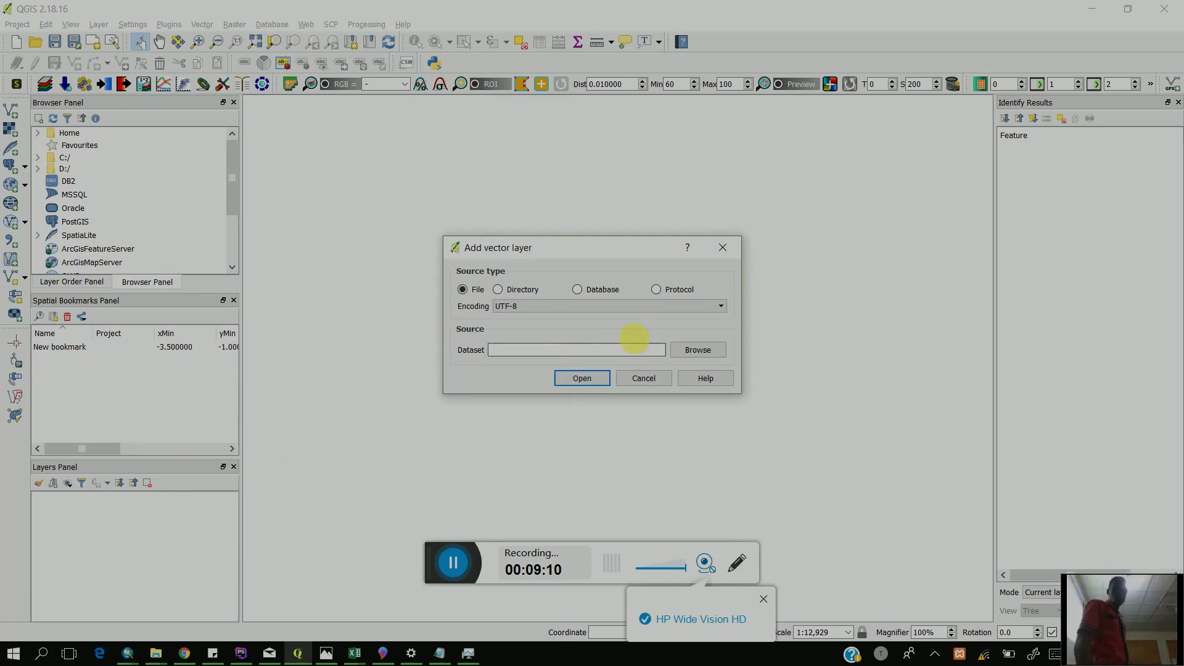
left_click(691, 356)
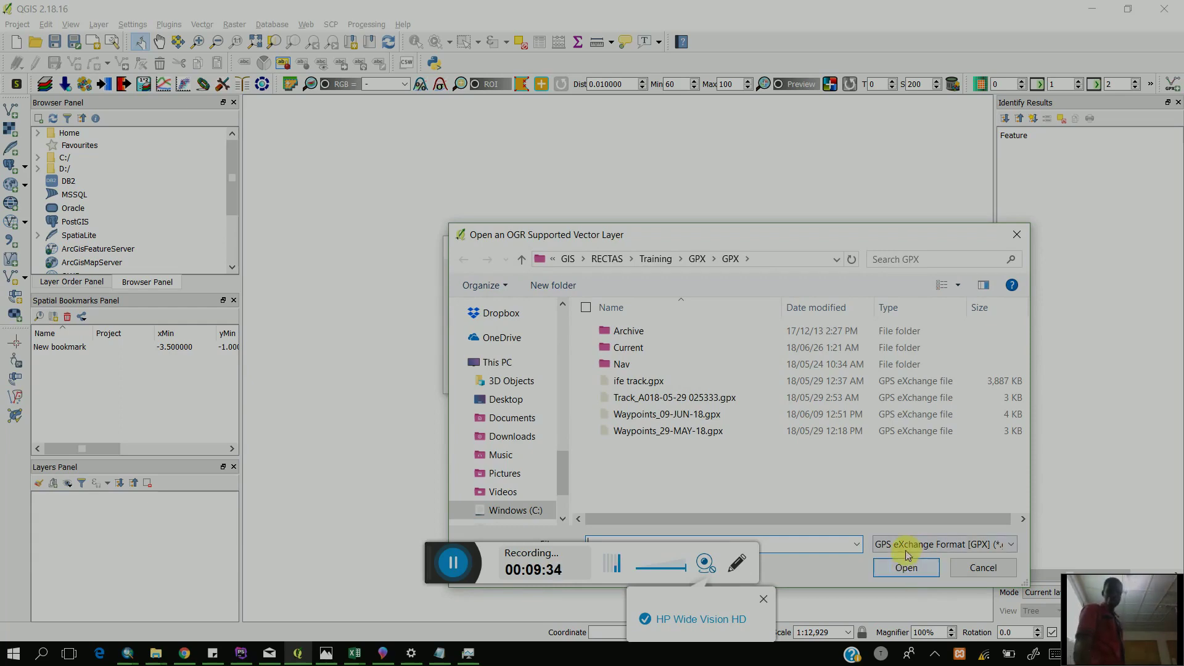
- Using the GPS eXchange Format [GPX] filter, open Waypoints 29-JUN-18.gpx and Waypoints_29-JUN-18.gpx from the Training GPS file folder as the vector dataset
left_click(922, 550)
left_click(923, 550)
left_click(922, 550)
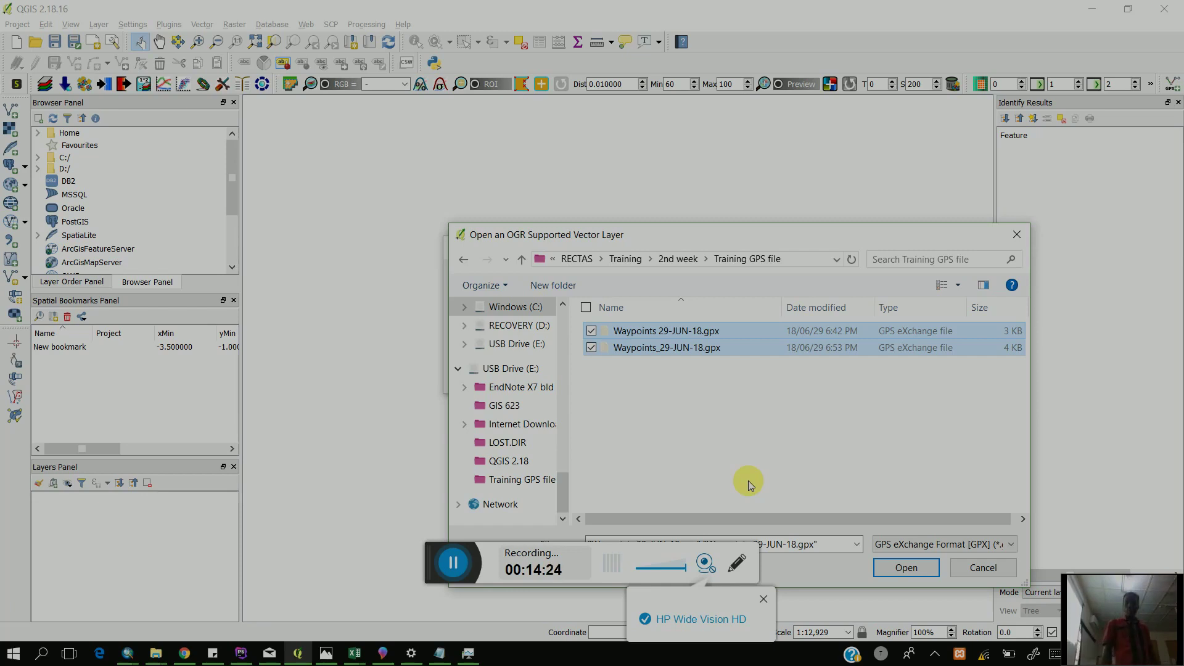
left_click(904, 564)
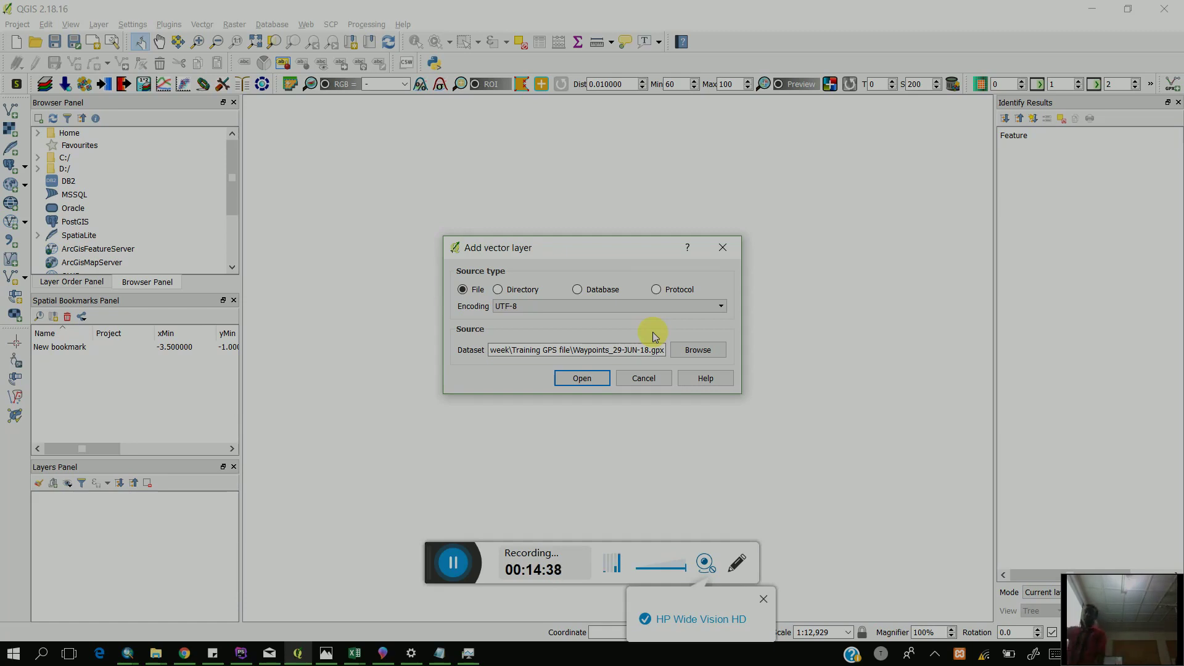
left_click(595, 380)
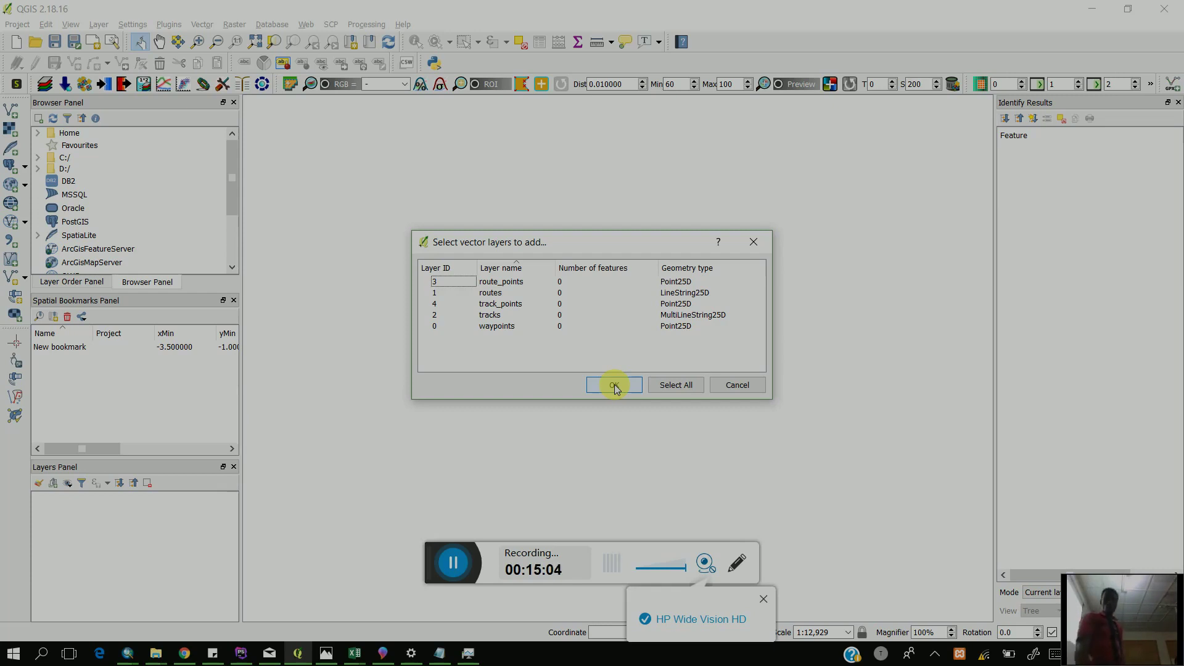
- Add only the waypoints sublayer from each of the two opened GPX files to the map
left_click(501, 326)
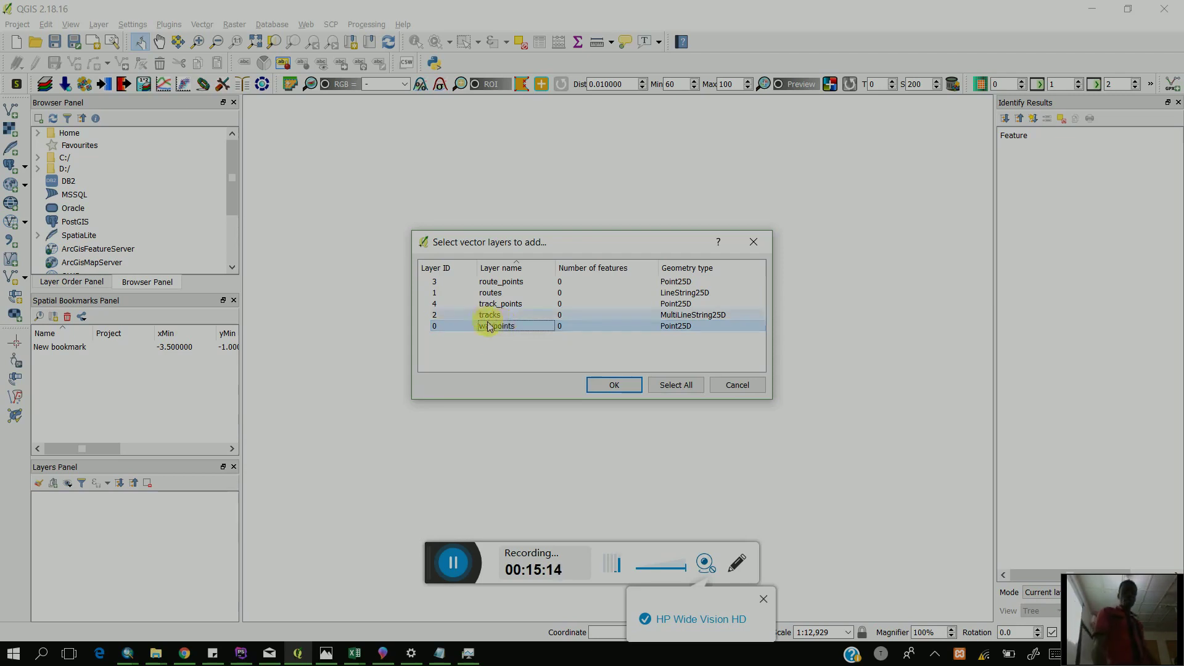
left_click(616, 384)
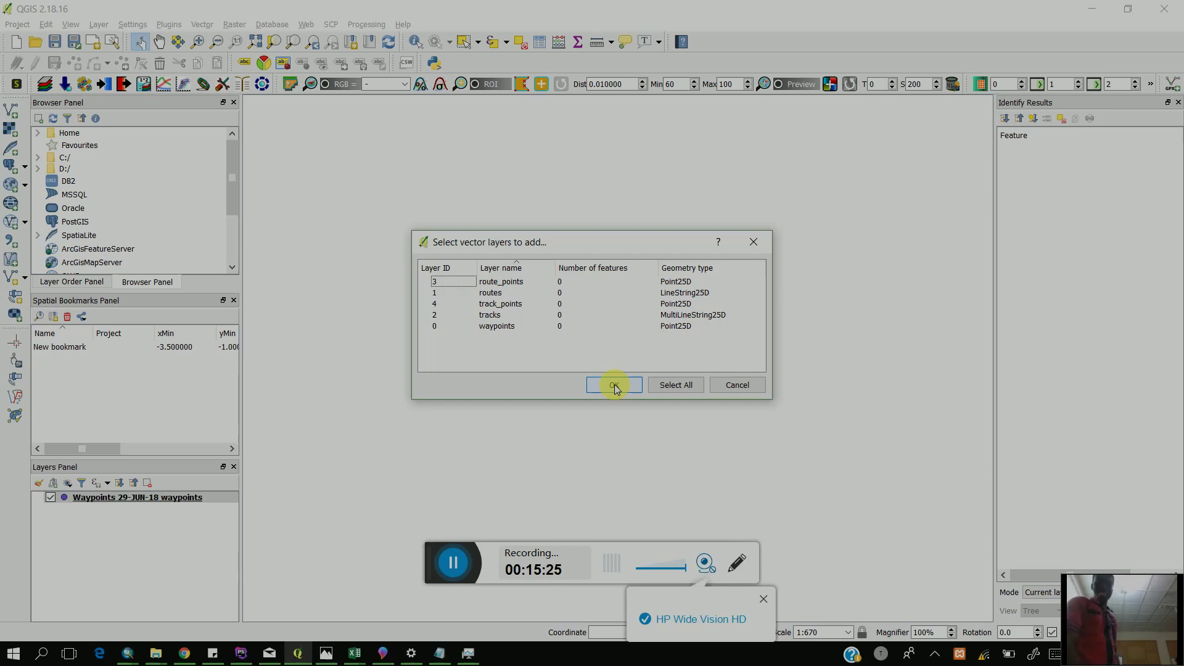
left_click(535, 327)
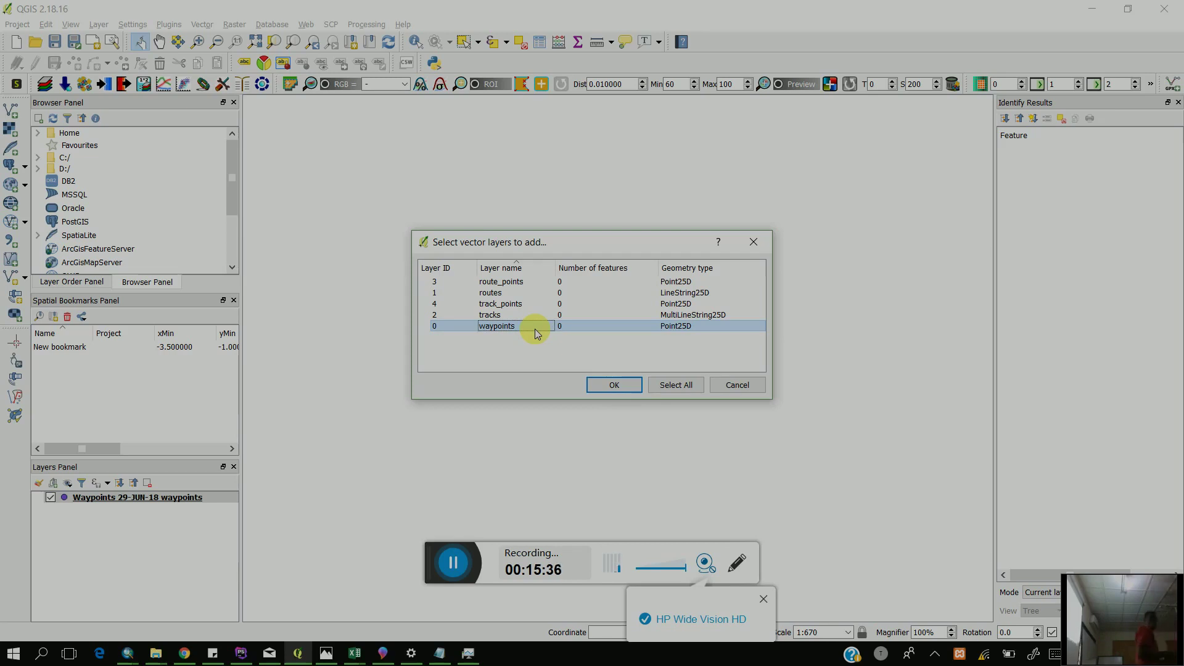
left_click(613, 388)
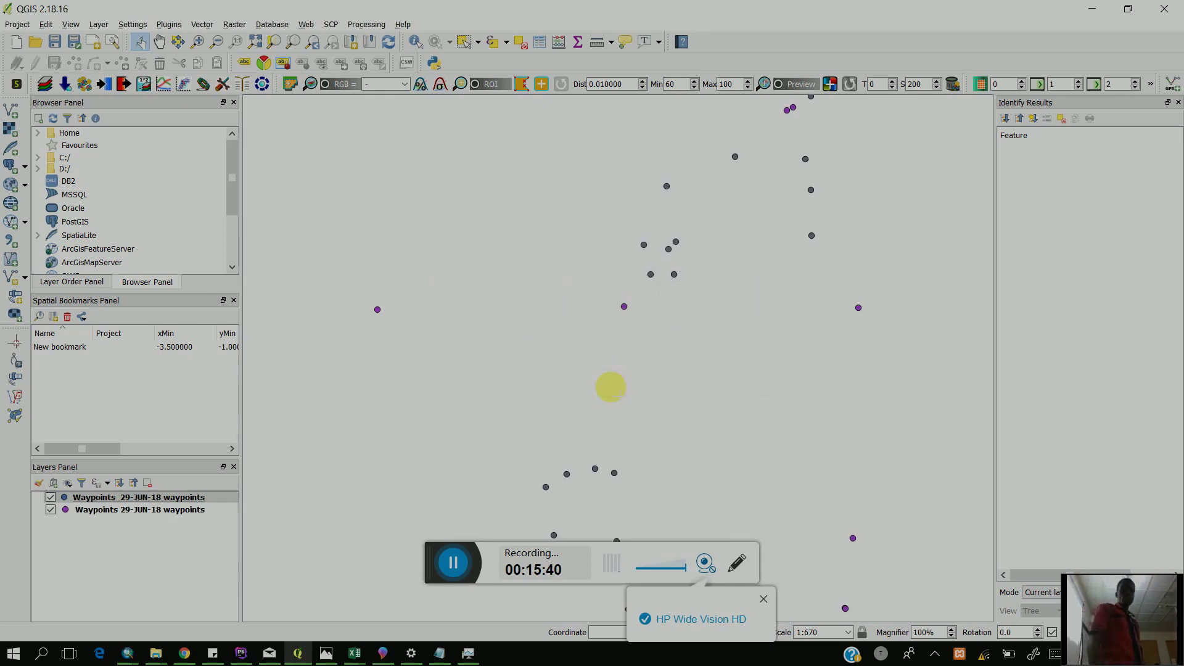
- Select both 29-JUN-18 waypoint layers and start saving them as a vector layer in ESRI Shapefile format
scroll(800, 222, "up", 2)
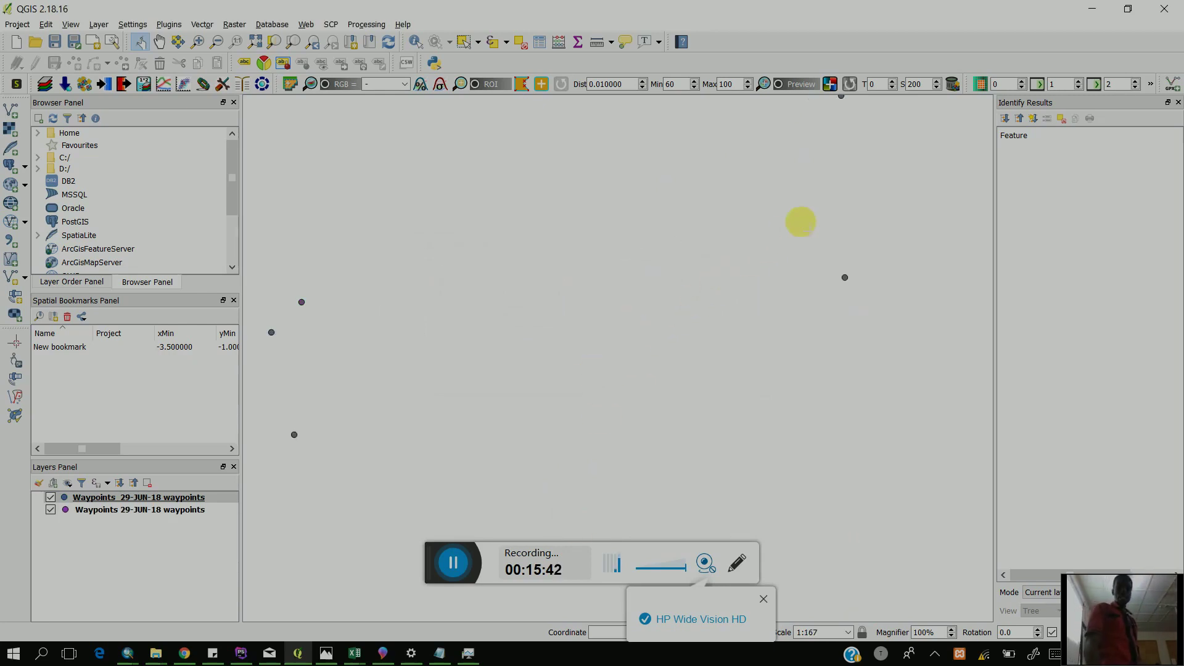
scroll(801, 222, "down", 3)
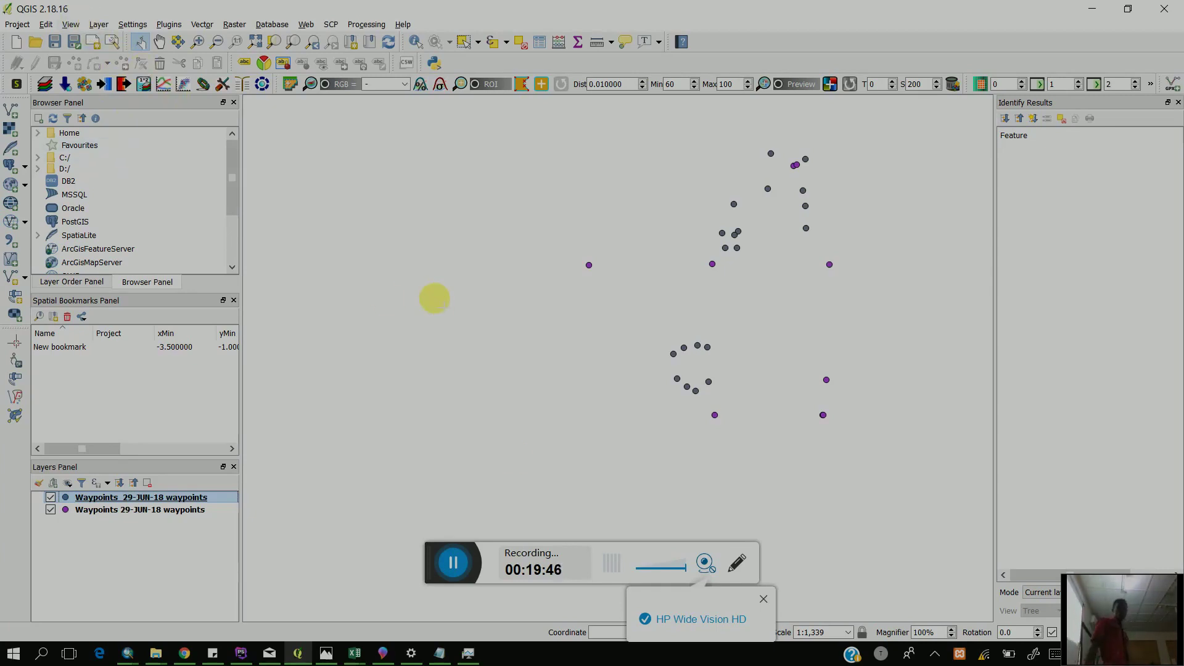
left_click(188, 511, "ctrl")
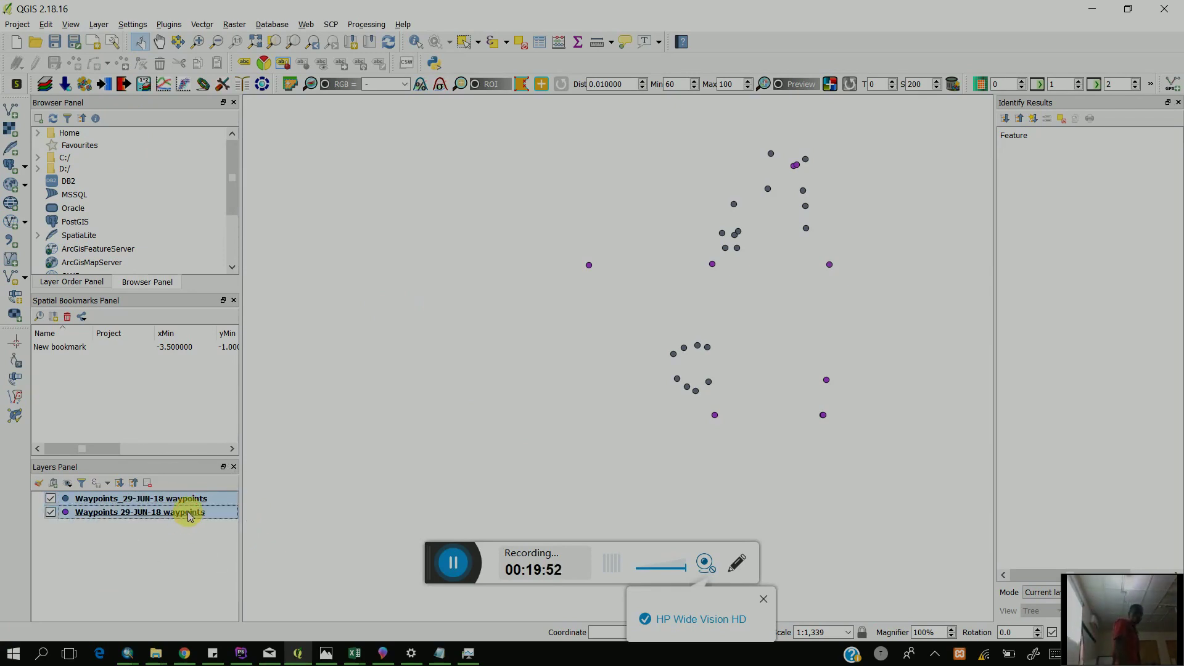
right_click(189, 516)
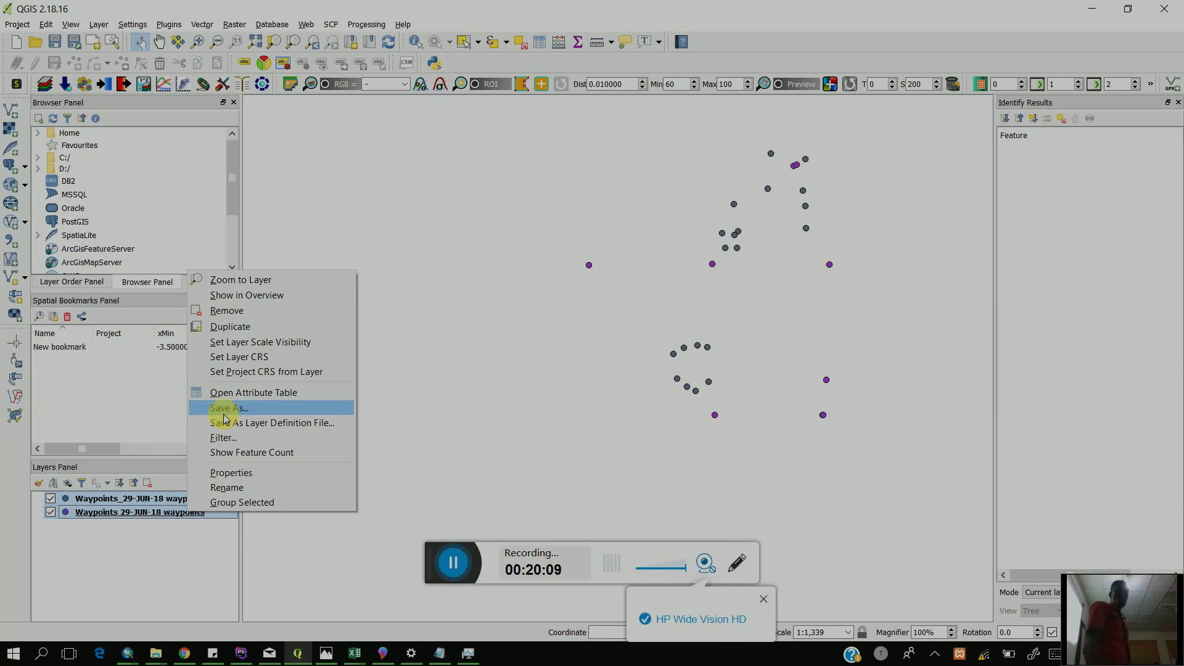
left_click(223, 414)
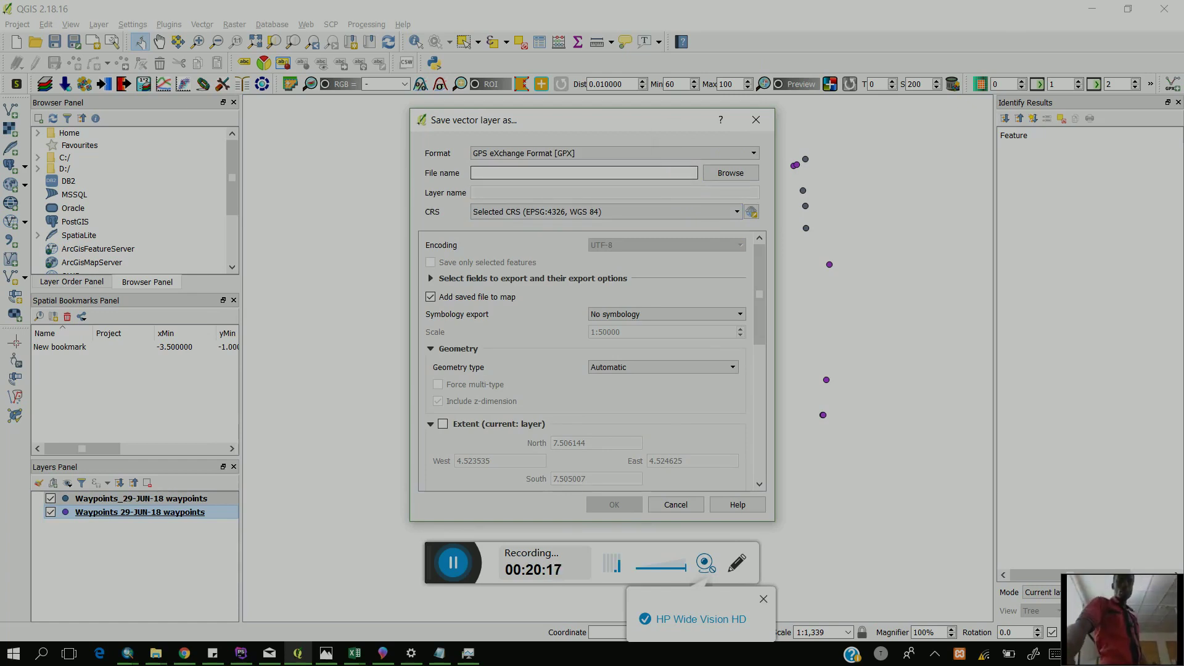
left_click(673, 153)
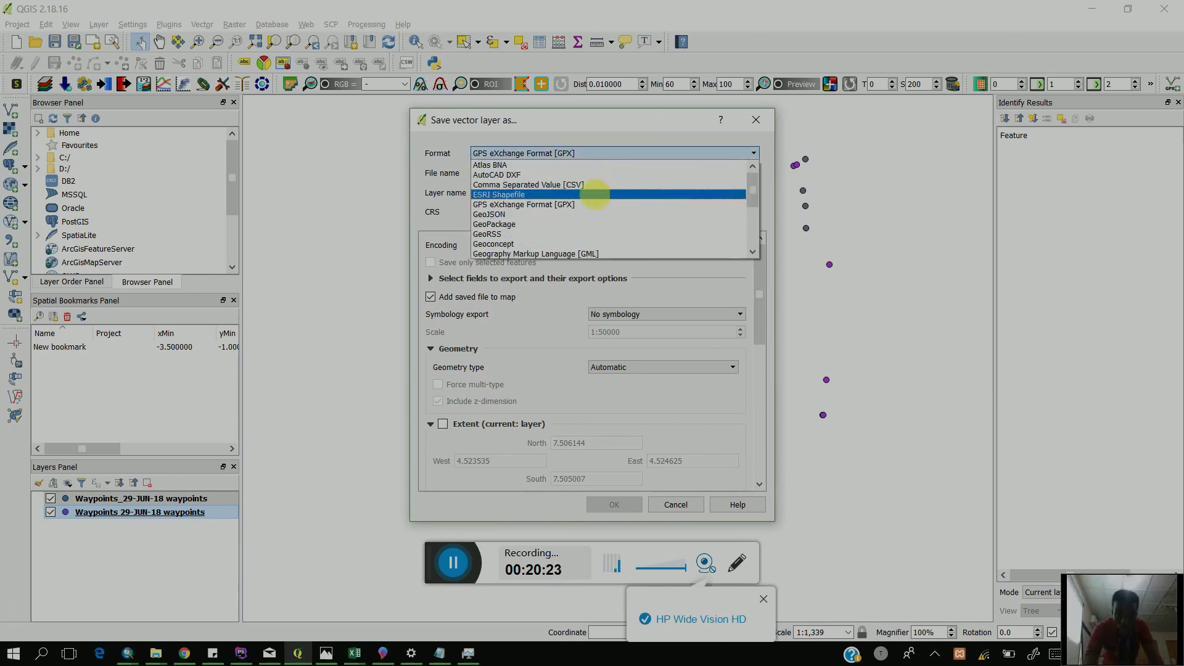
left_click(597, 193)
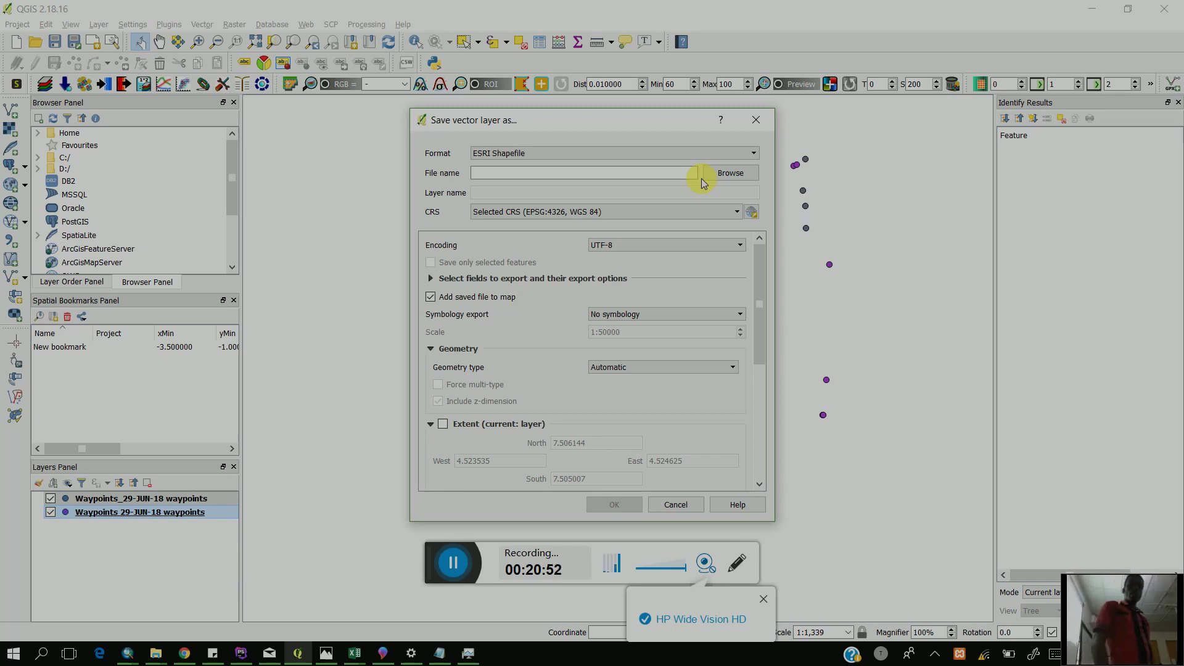
left_click(694, 152)
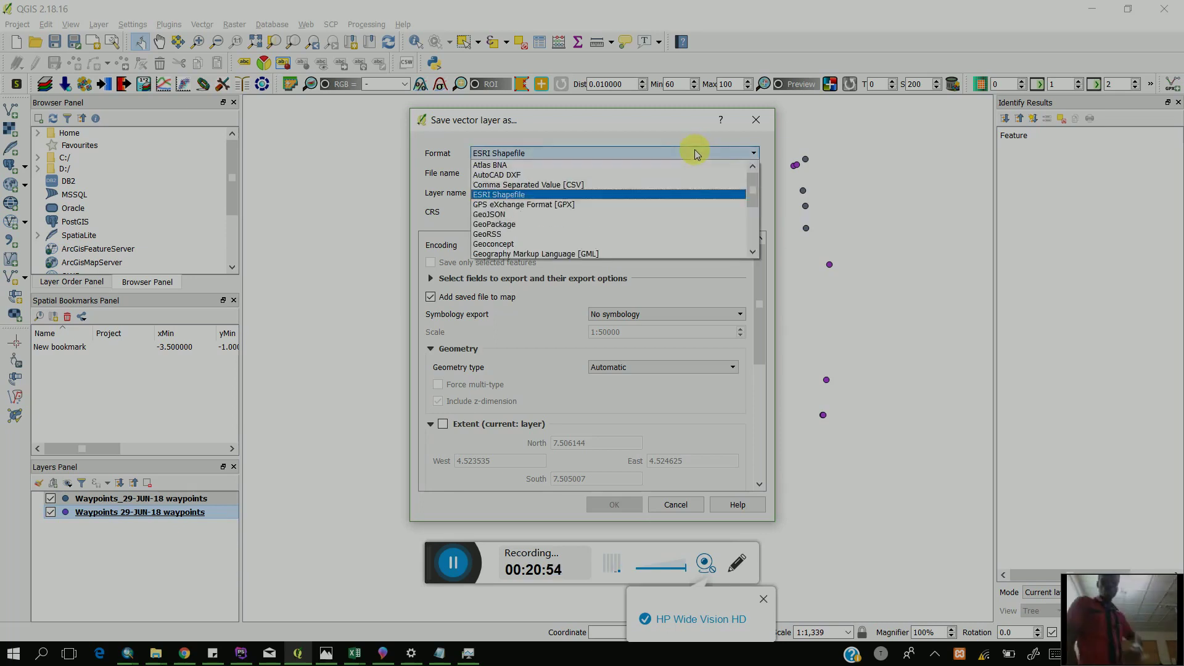
left_click(500, 194)
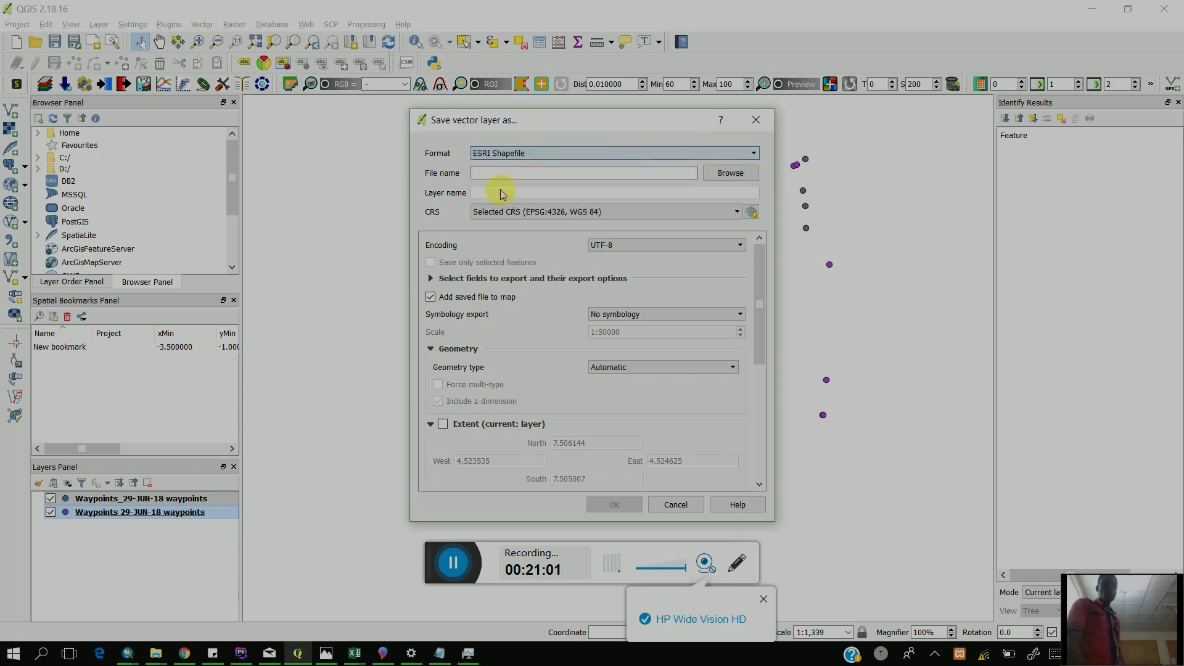
- Set the output file name to shapefile in the Training GPS file folder
left_click(722, 174)
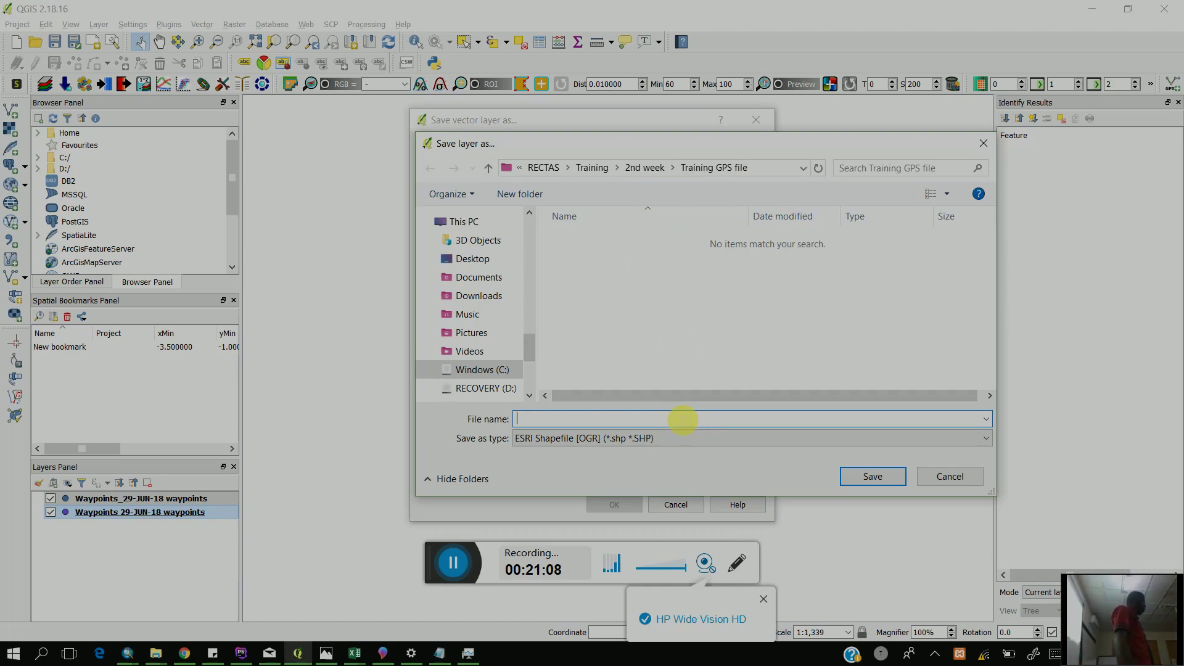
type("shapefile")
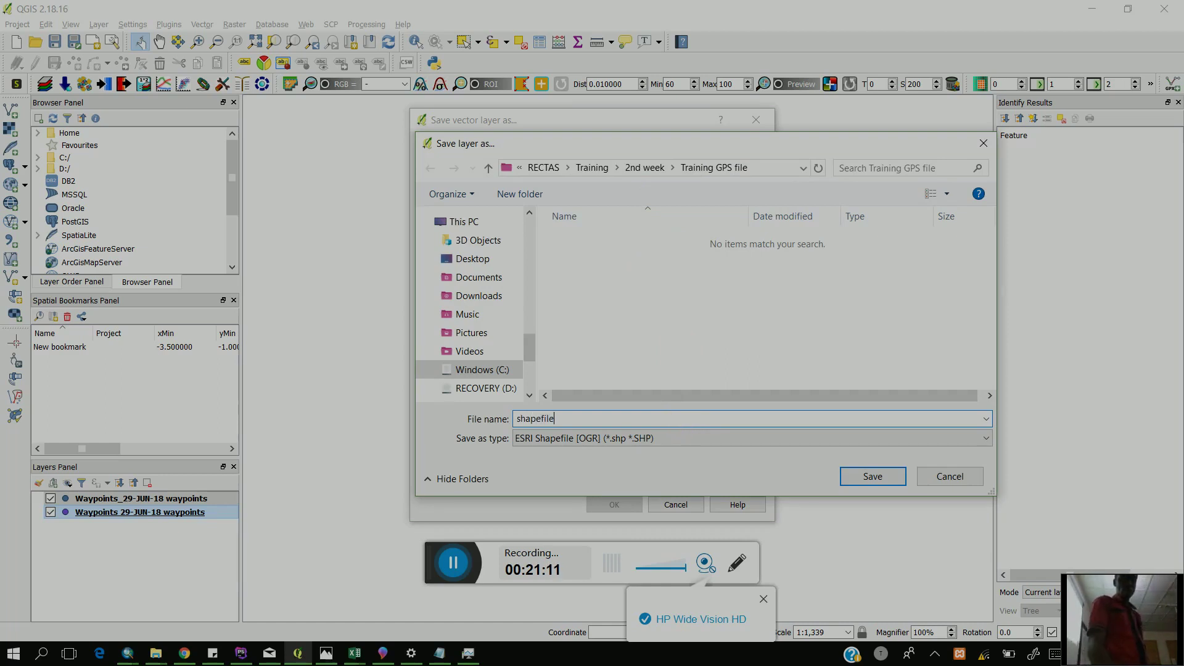
key("Return")
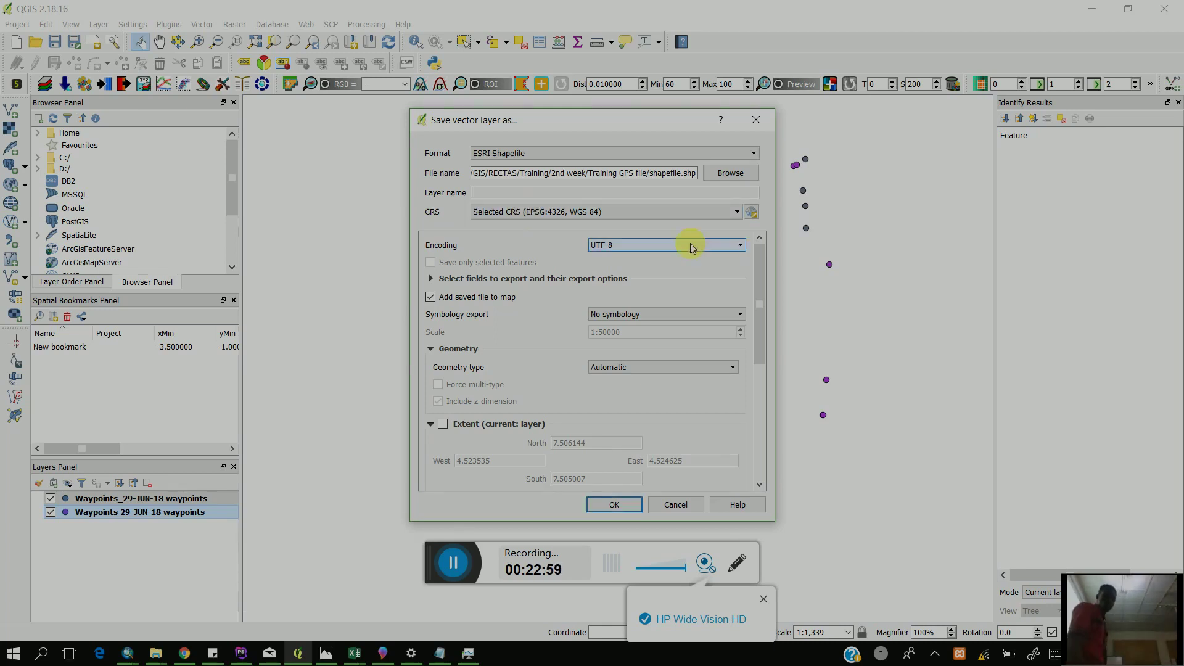
- Choose UTF-8 as the encoding and run the shapefile export
left_click(690, 246)
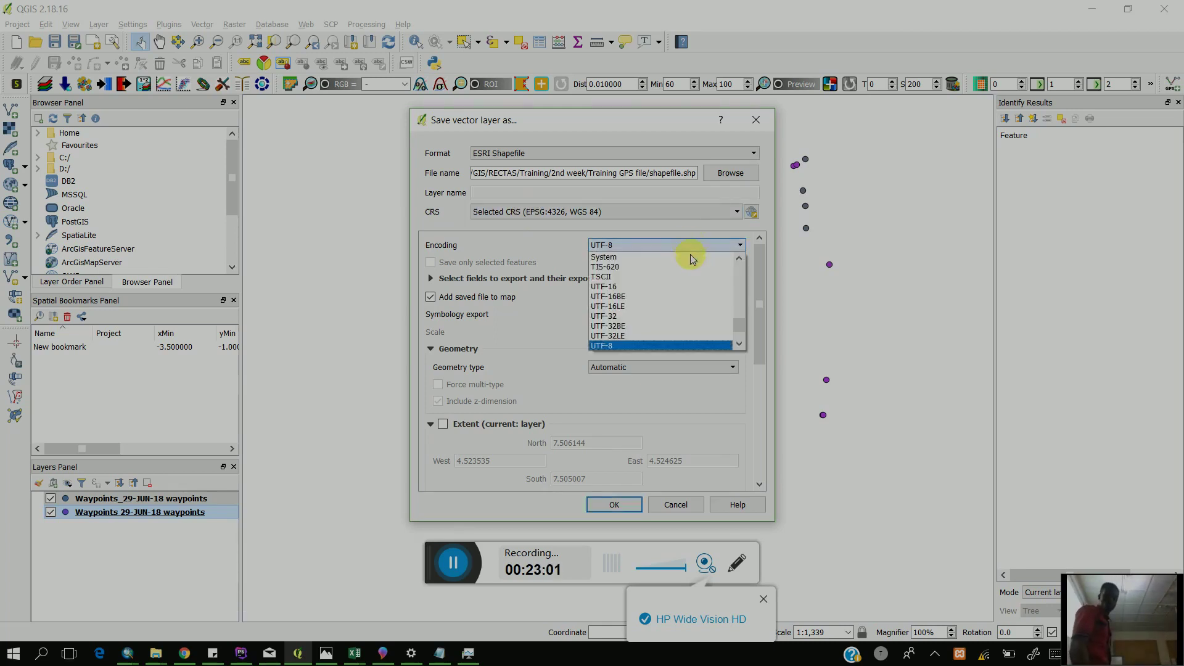
left_click(687, 344)
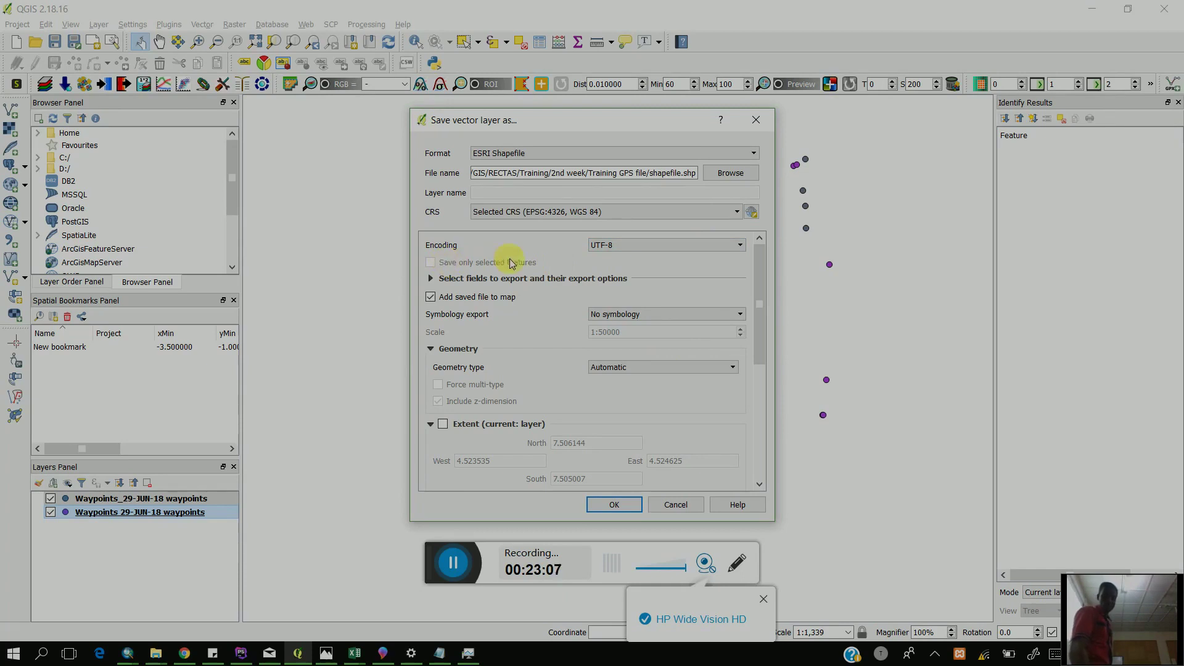
left_click(632, 504)
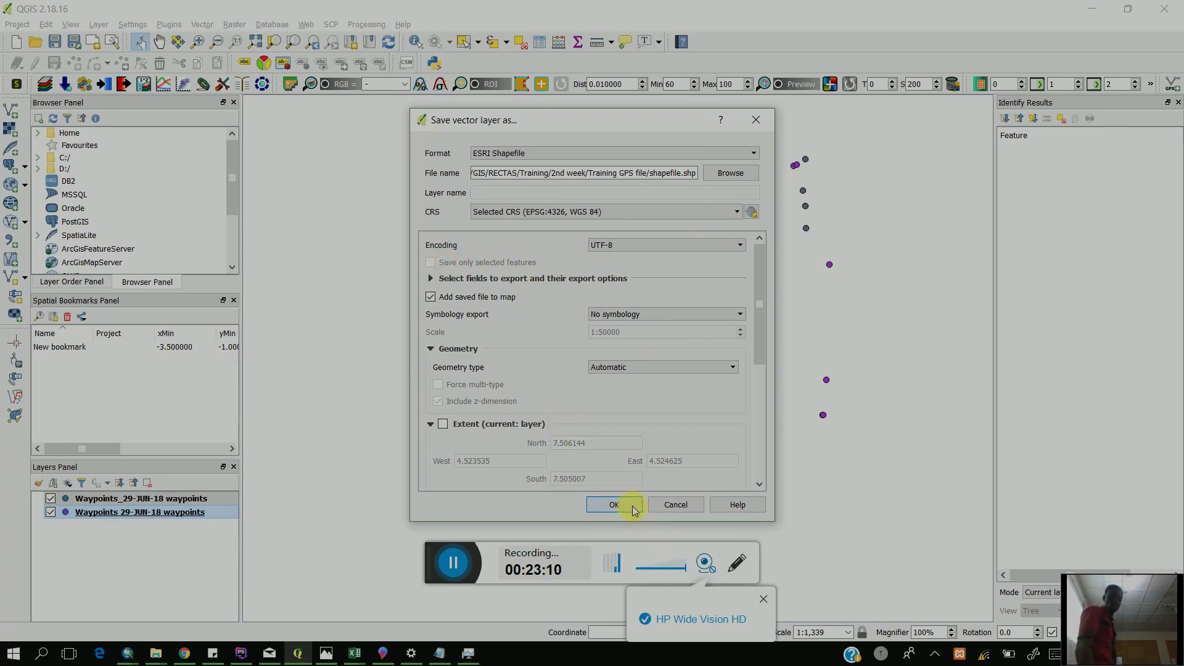